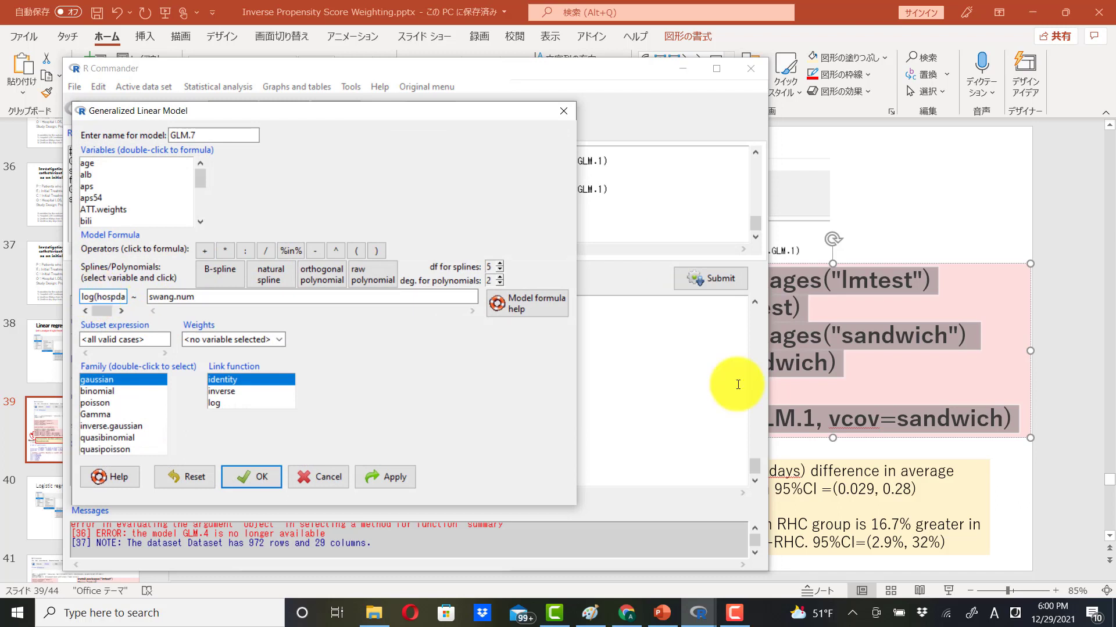
Step: Set the model's response variable to log(hospdays), with swang.num as the explanatory variable
{"action": "key", "text": "Left"}
{"action": "key", "text": "Left"}
{"action": "key", "text": "Left"}
{"action": "key", "text": "Left"}
{"action": "key", "text": "Delete"}
{"action": "key", "text": "Delete"}
{"action": "key", "text": "Delete"}
{"action": "key", "text": "Delete"}
{"action": "key", "text": "Delete"}
{"action": "key", "text": "Delete"}
{"action": "key", "text": "Delete"}
{"action": "key", "text": "Delete"}
{"action": "key", "text": "Delete"}
{"action": "key", "text": "Delete"}
{"action": "key", "text": "Delete"}
{"action": "key", "text": "Delete"}
{"action": "key", "text": "Delete"}
{"action": "type", "text": "log"}
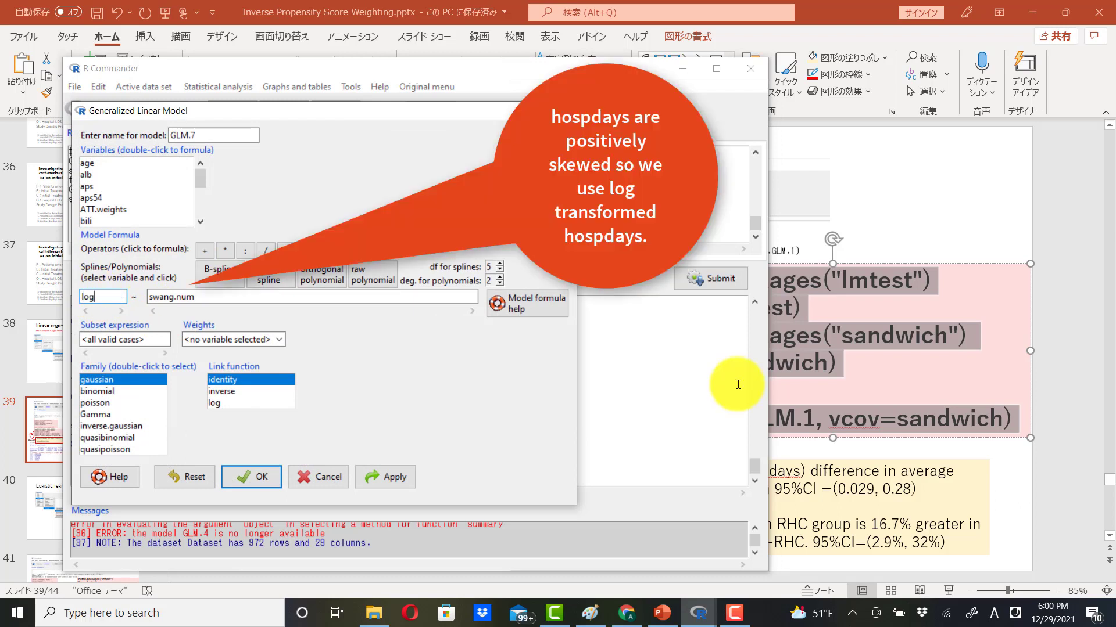
{"action": "type", "text": "(hospdas)"}
{"action": "double_click", "coordinate": [194, 296]}
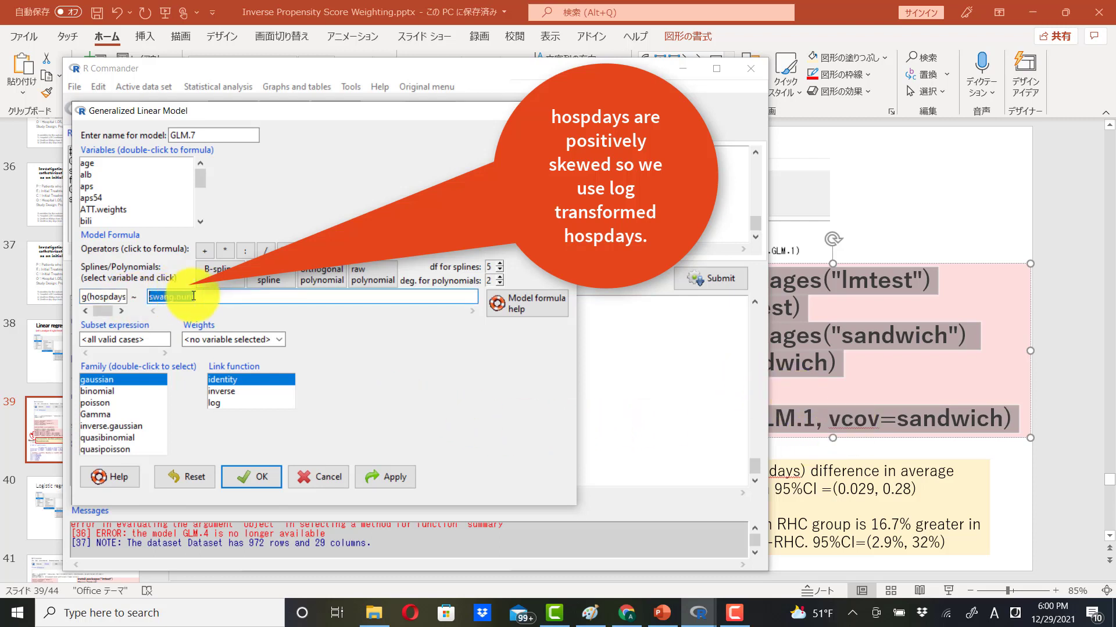
{"action": "left_click", "coordinate": [193, 296]}
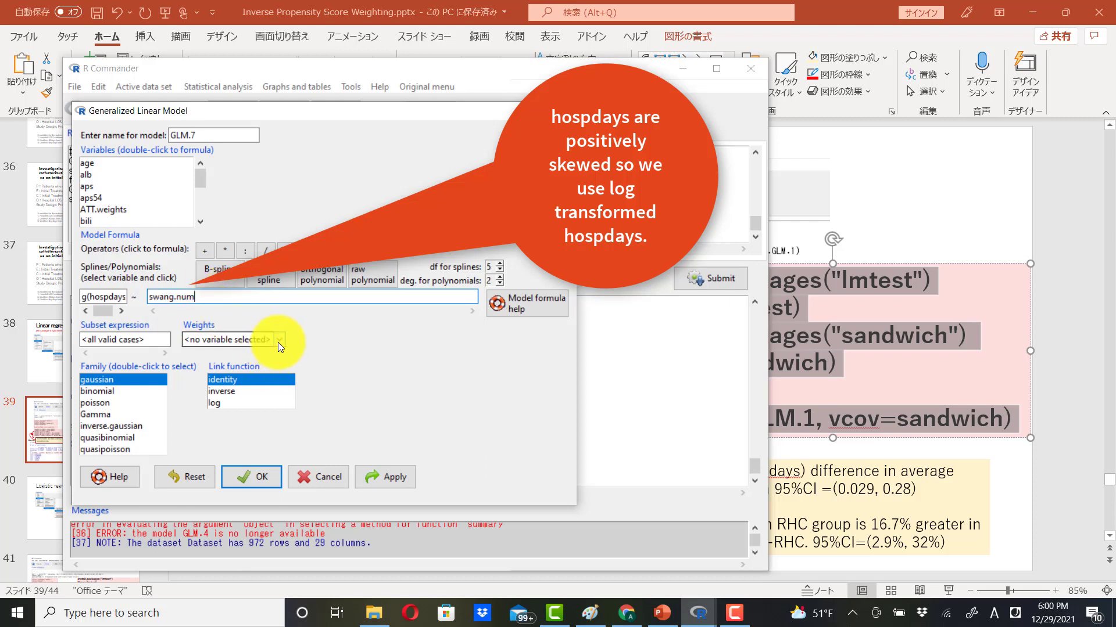
Step: Choose weight.ATE.GLM.1 as the weights variable for the generalized linear model
{"action": "left_click", "coordinate": [277, 342]}
{"action": "scroll", "coordinate": [271, 418], "scroll_direction": "down", "scroll_amount": 5}
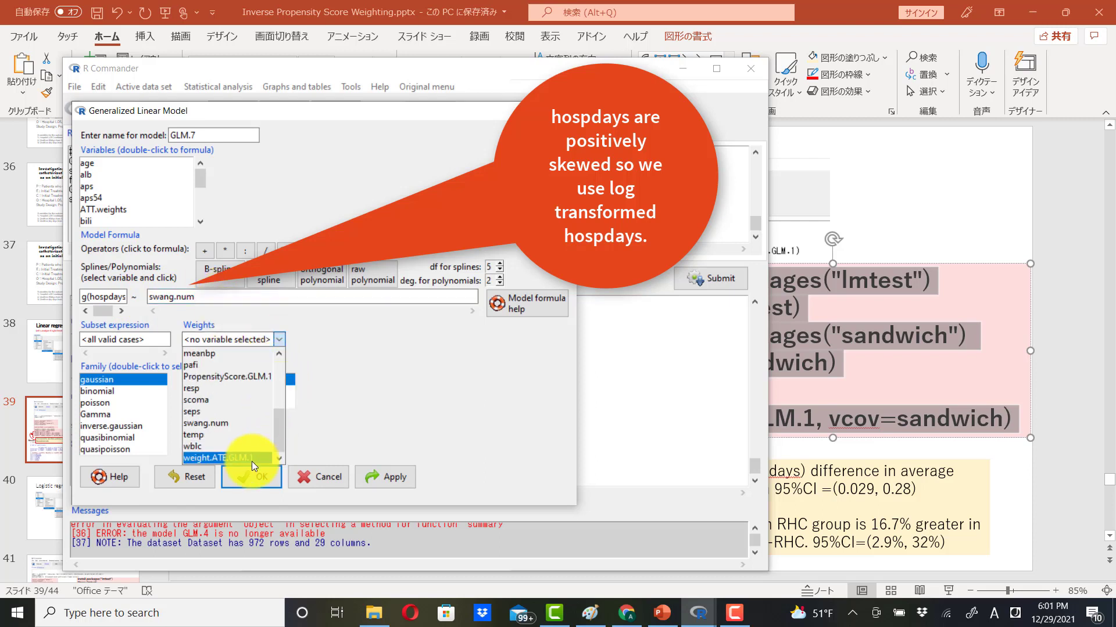
{"action": "left_click", "coordinate": [252, 456]}
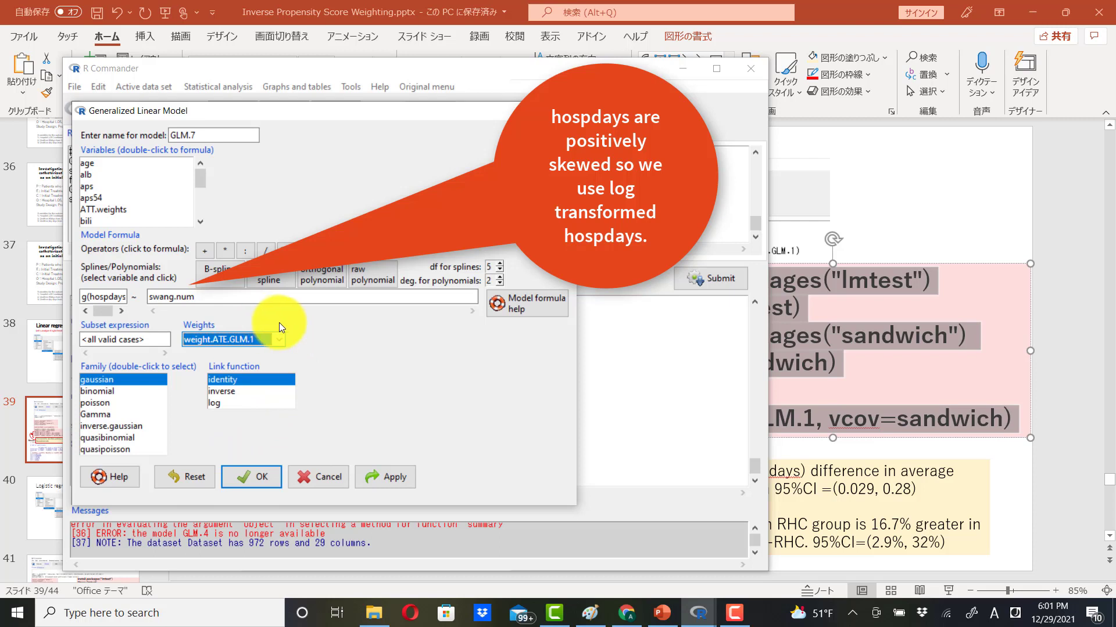
Step: Set the gaussian family with the identity link function and fit model GLM.7
{"action": "left_click", "coordinate": [93, 380]}
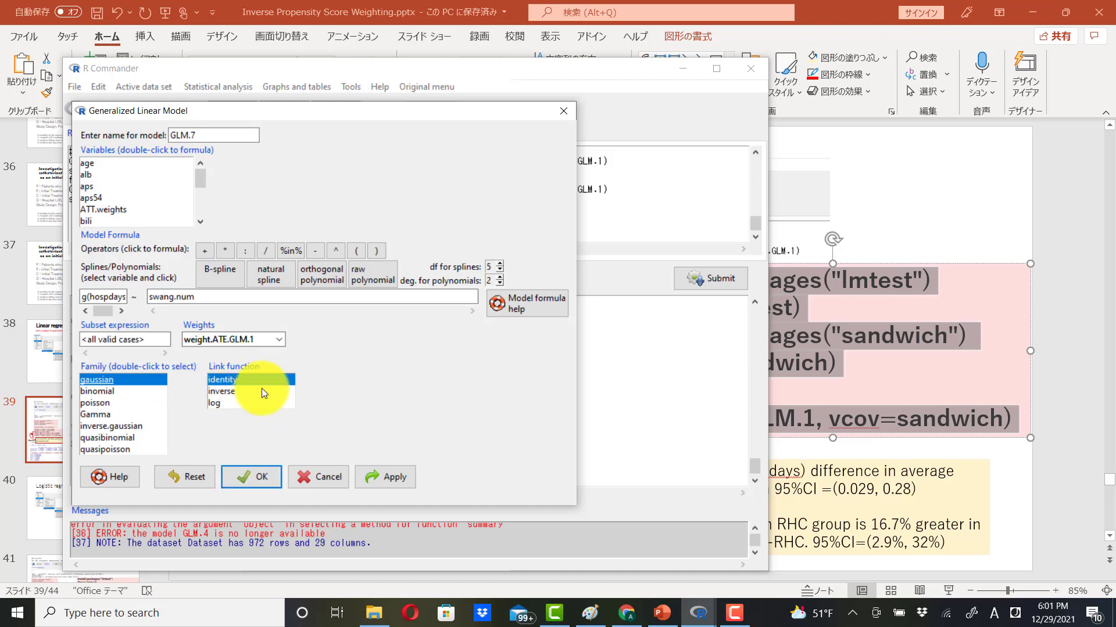
{"action": "left_click", "coordinate": [214, 402]}
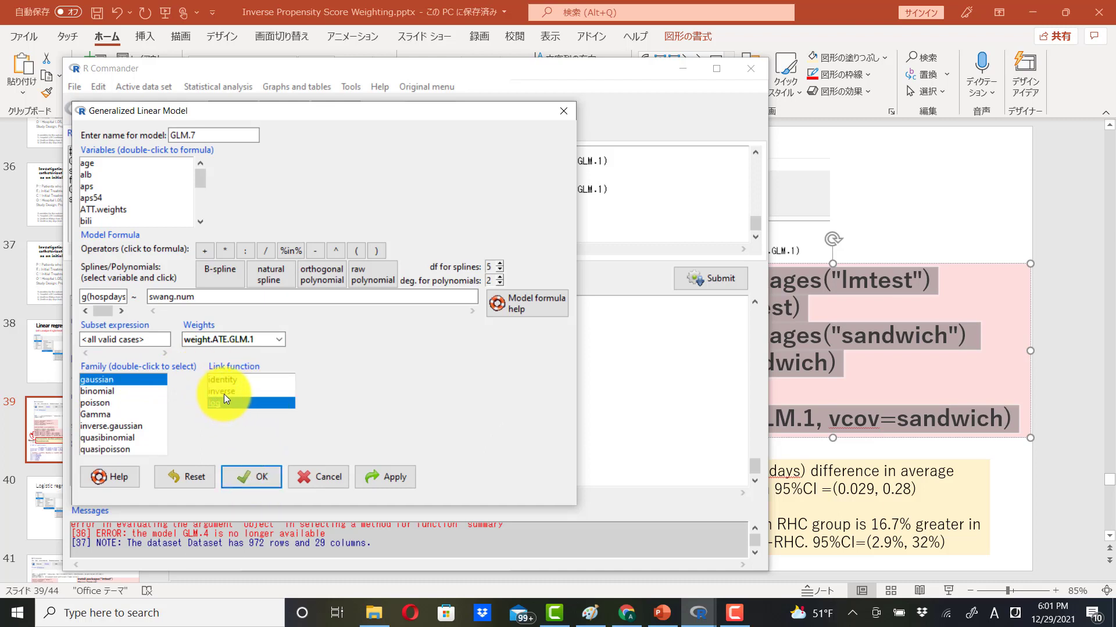
{"action": "left_click", "coordinate": [228, 381]}
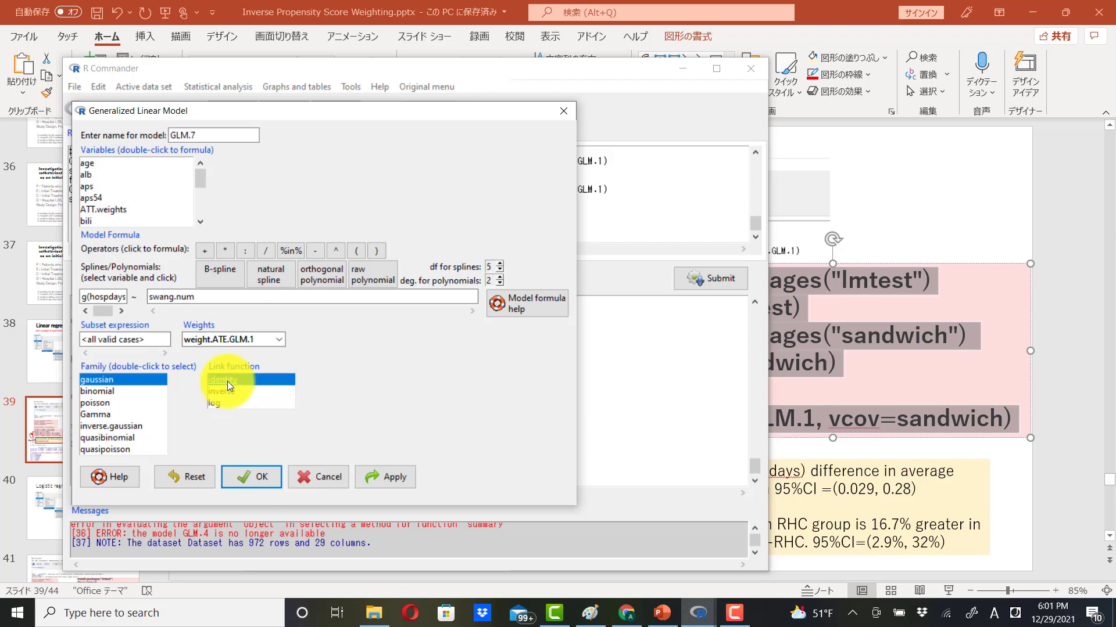
{"action": "left_click", "coordinate": [102, 379]}
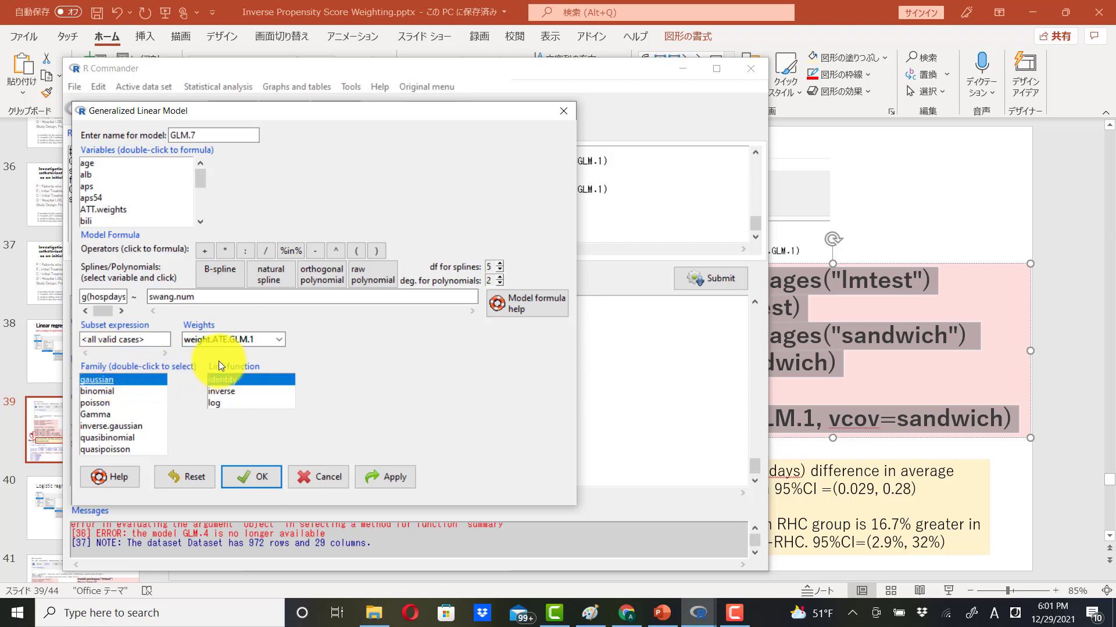
{"action": "left_click", "coordinate": [245, 479]}
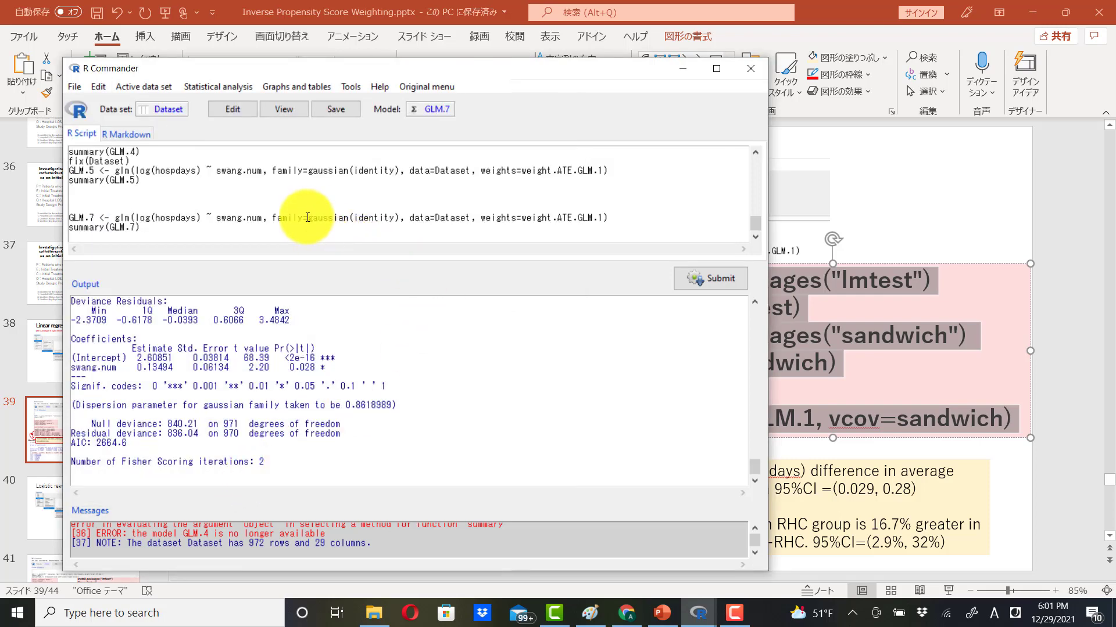
Step: Try logit as the link in the GLM.7 script line and restore it to identity
{"action": "left_click_drag", "start_coordinate": [307, 218], "coordinate": [348, 218]}
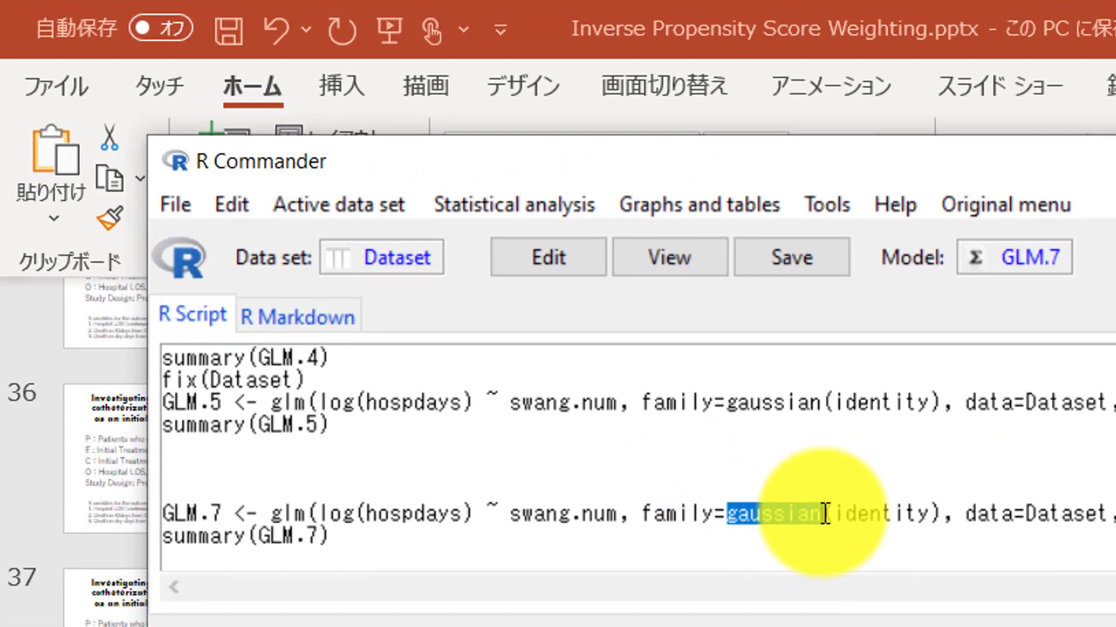
{"action": "left_click_drag", "start_coordinate": [825, 516], "coordinate": [930, 505]}
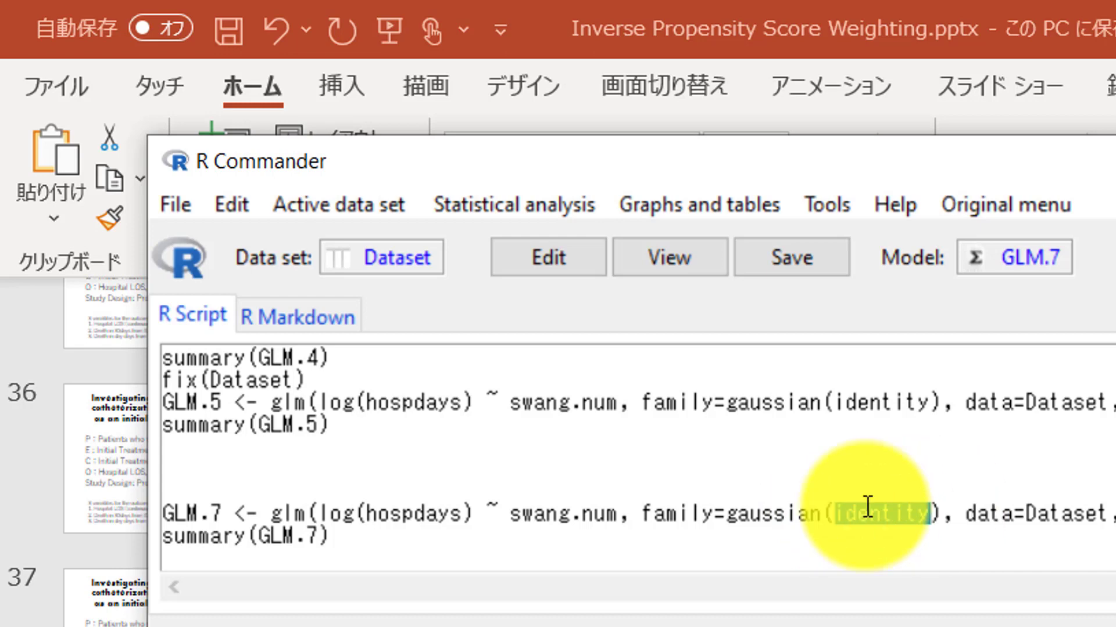
{"action": "type", "text": "logit"}
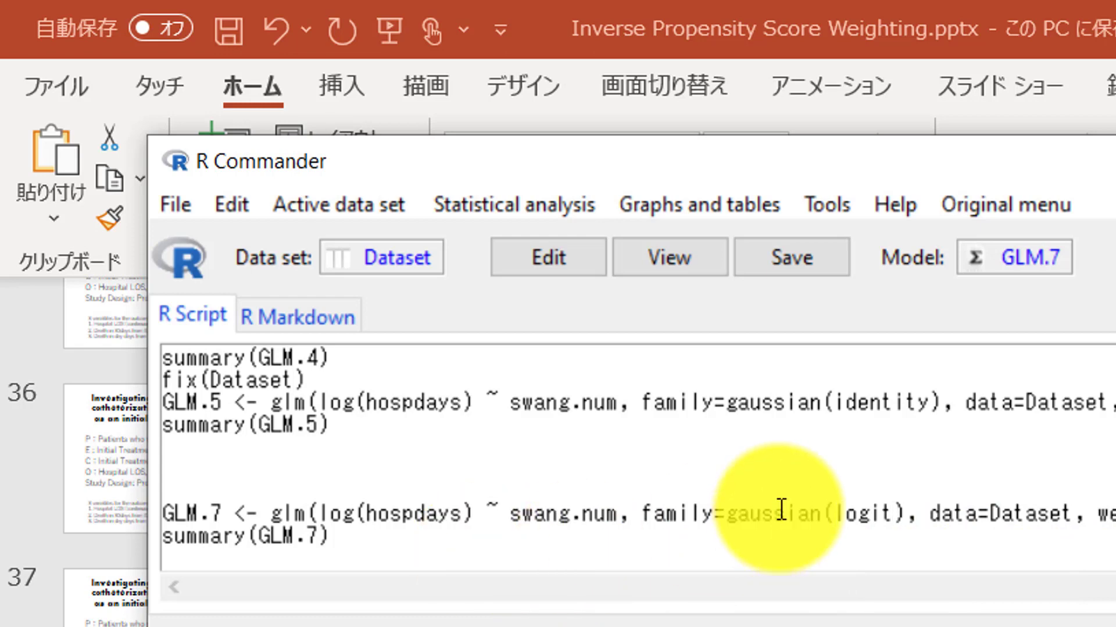
{"action": "key", "text": "BackSpace"}
{"action": "key", "text": "BackSpace"}
{"action": "key", "text": "BackSpace"}
{"action": "key", "text": "BackSpace"}
{"action": "key", "text": "BackSpace"}
{"action": "type", "text": "identity"}
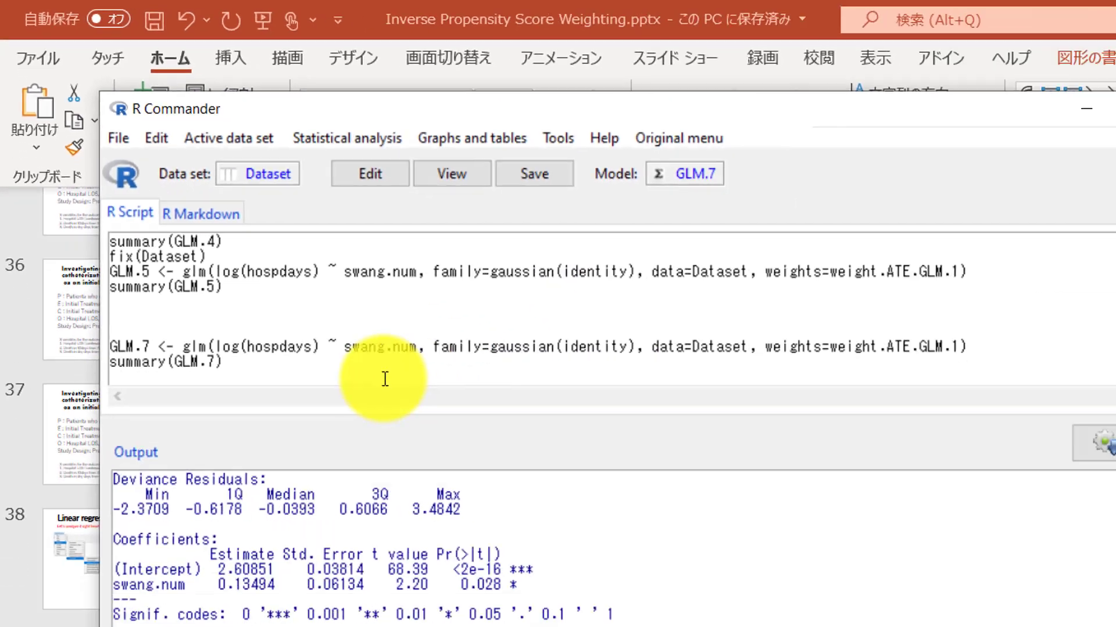
Step: Rerun the GLM.7 model and summary lines from the script and mark the swang.num p-value in the output
{"action": "left_click_drag", "start_coordinate": [421, 524], "coordinate": [129, 489]}
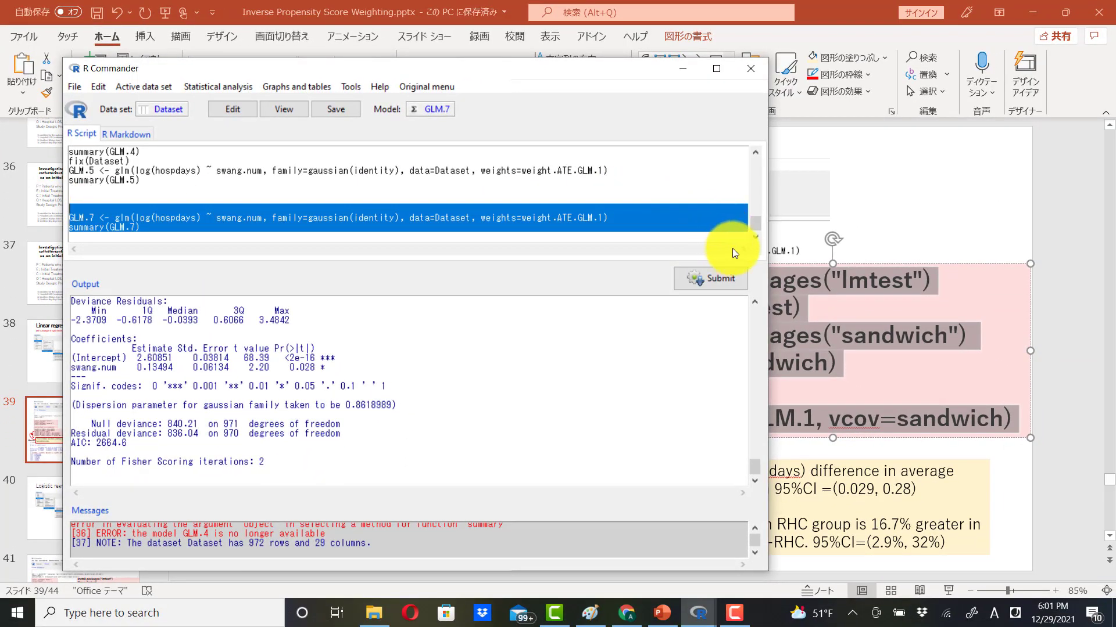
{"action": "left_click", "coordinate": [724, 279]}
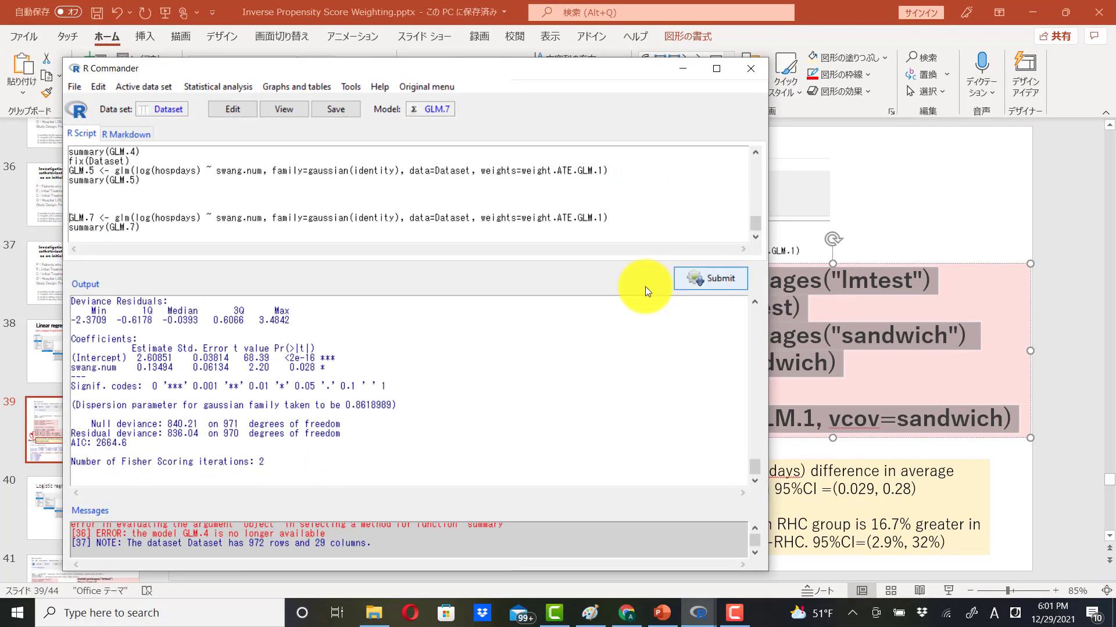
{"action": "left_click_drag", "start_coordinate": [336, 367], "coordinate": [280, 367]}
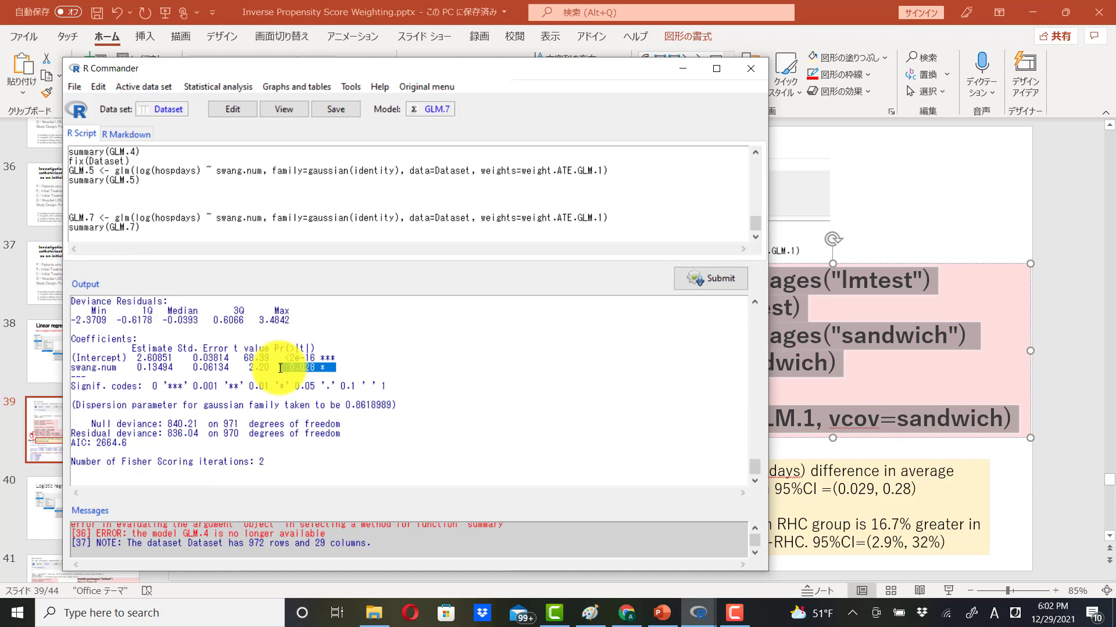
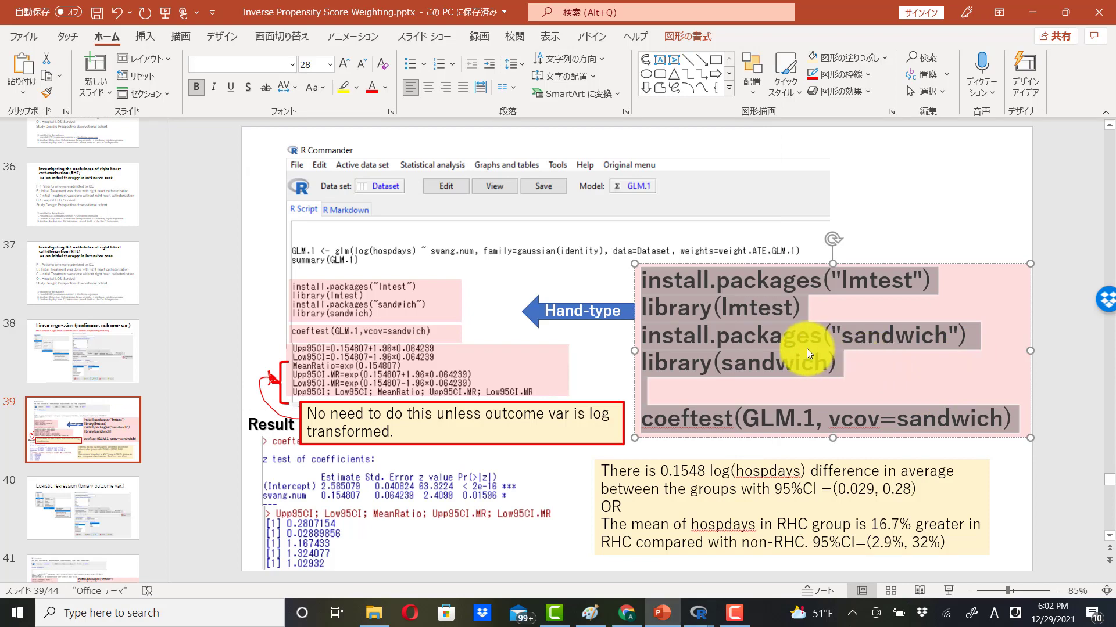
Step: Switch to R Commander and add the lmtest and sandwich install and library lines plus coeftest(GLM.1, vcov=sandwich) below summary(GLM.7)
{"action": "mouse_move", "coordinate": [694, 613]}
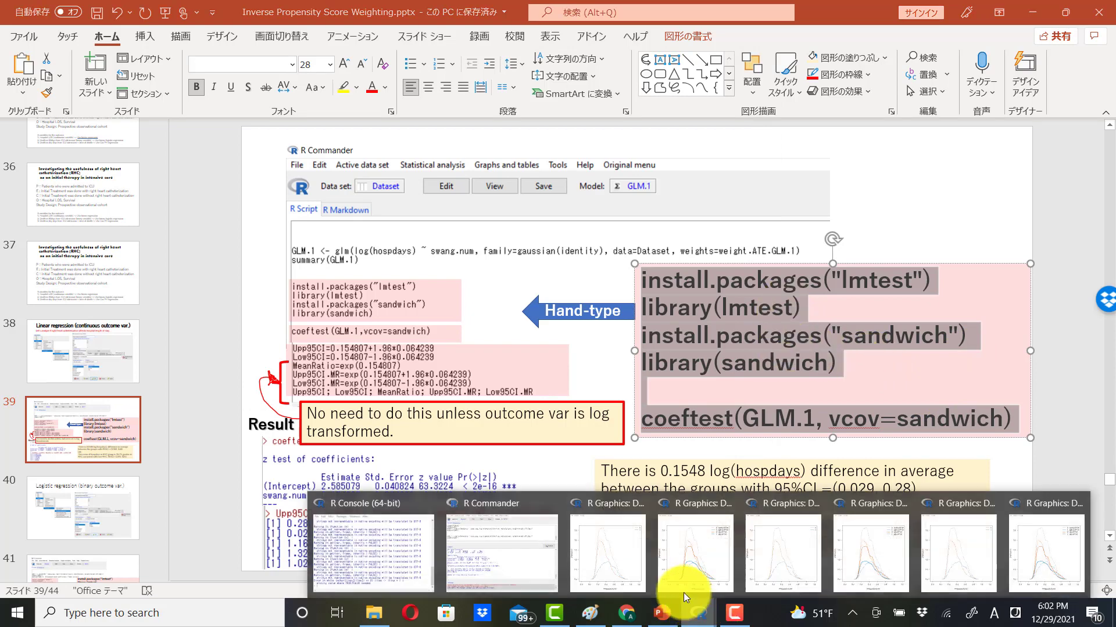
{"action": "left_click", "coordinate": [513, 564]}
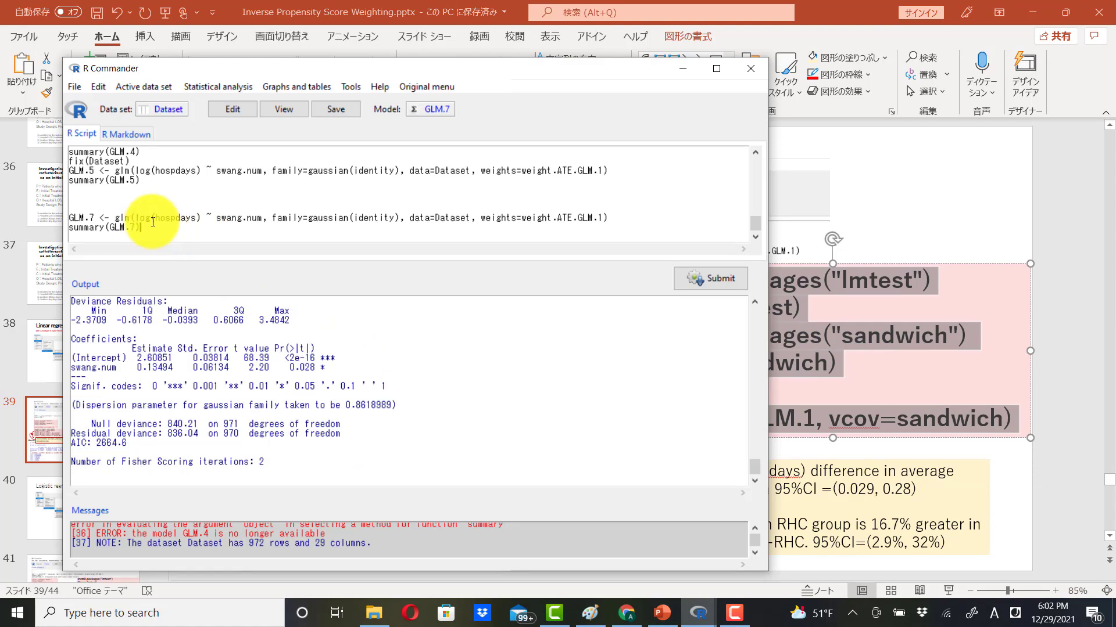
{"action": "scroll", "coordinate": [153, 222], "scroll_direction": "down", "scroll_amount": 5}
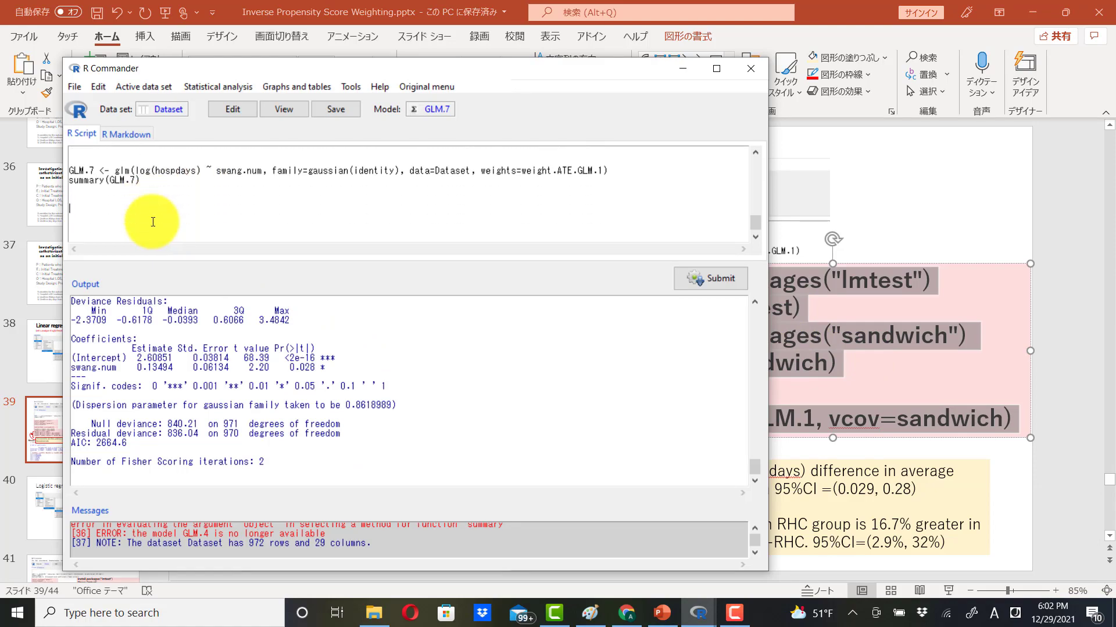
{"action": "type", "text": "install.packages(\"lmtest\") library(lmtest) install.packages(\"sandwich\") library(sandwich)  coeftest(GLM.1, vcov=sandwich)"}
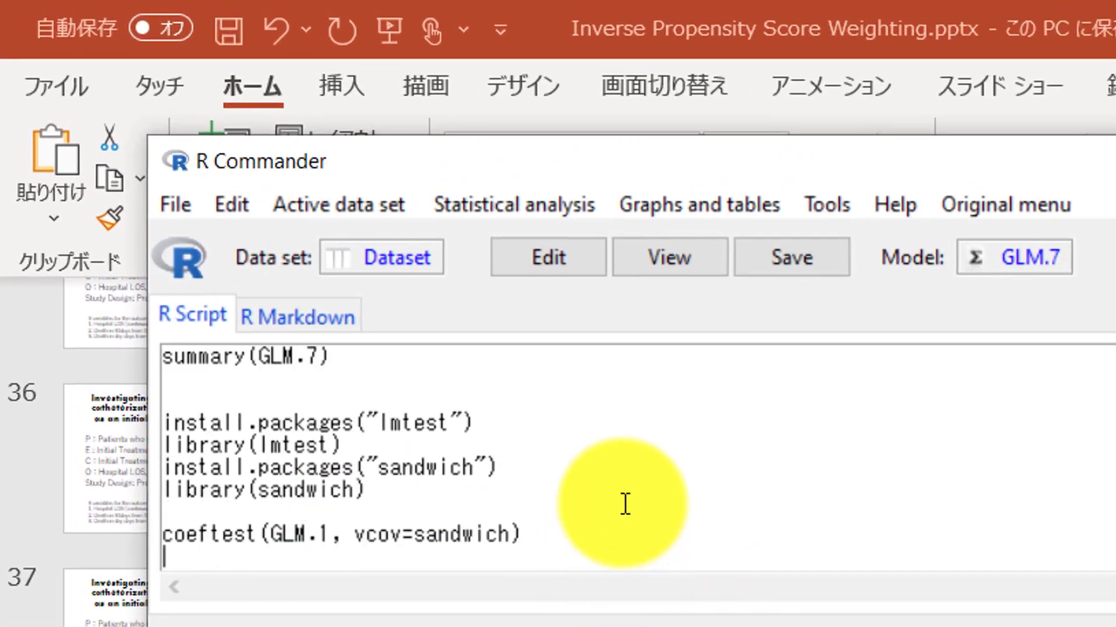
Step: Change the model name in the coeftest line to GLM.7, matching the fitted model
{"action": "left_click_drag", "start_coordinate": [331, 534], "coordinate": [266, 531]}
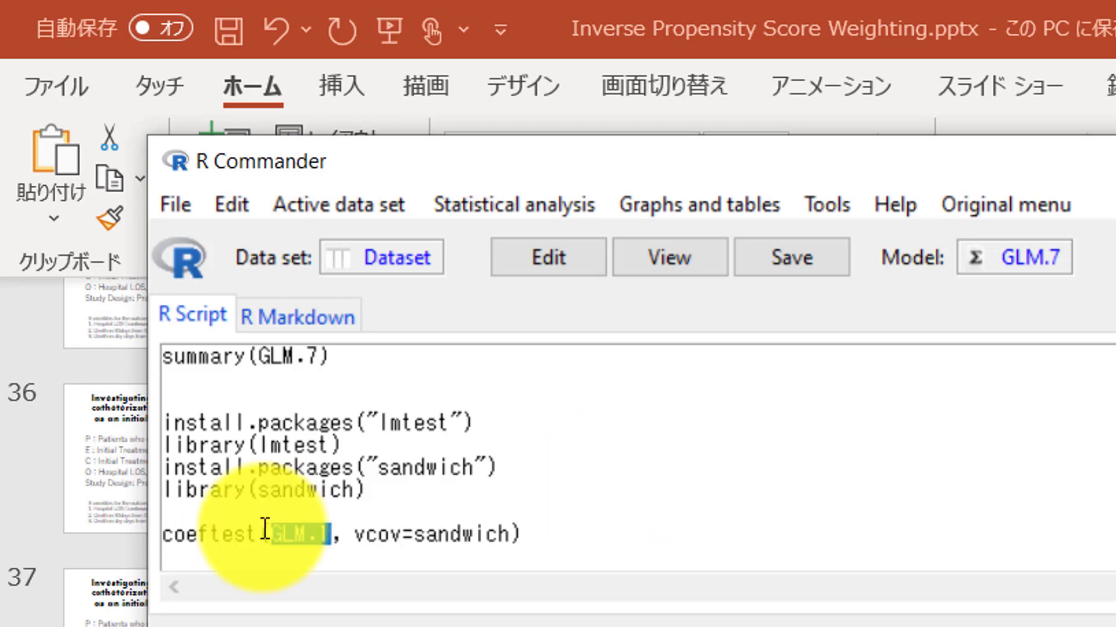
{"action": "left_click_drag", "start_coordinate": [321, 357], "coordinate": [259, 356]}
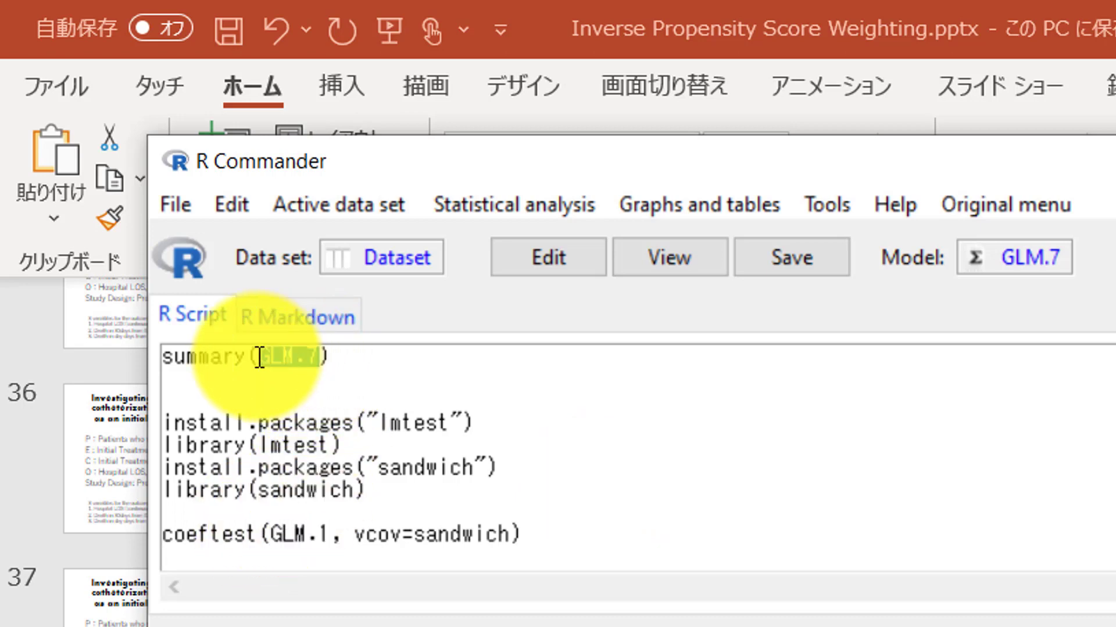
{"action": "scroll", "coordinate": [351, 440], "scroll_direction": "up", "scroll_amount": 1}
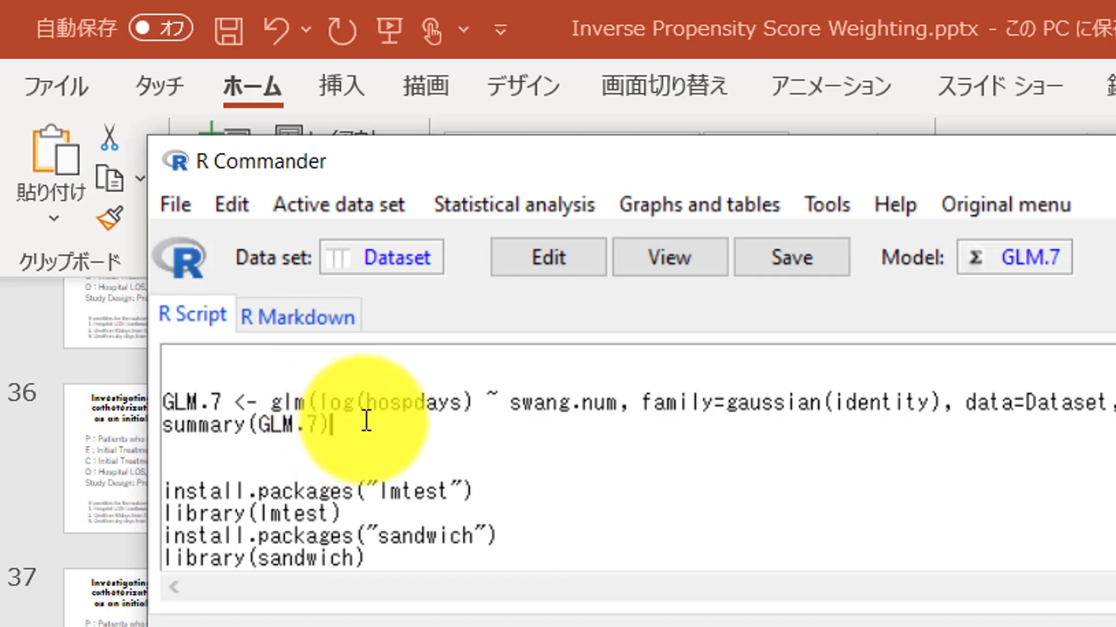
{"action": "scroll", "coordinate": [354, 419], "scroll_direction": "down", "scroll_amount": 2}
{"action": "left_click", "coordinate": [329, 462]}
{"action": "key", "text": "BackSpace"}
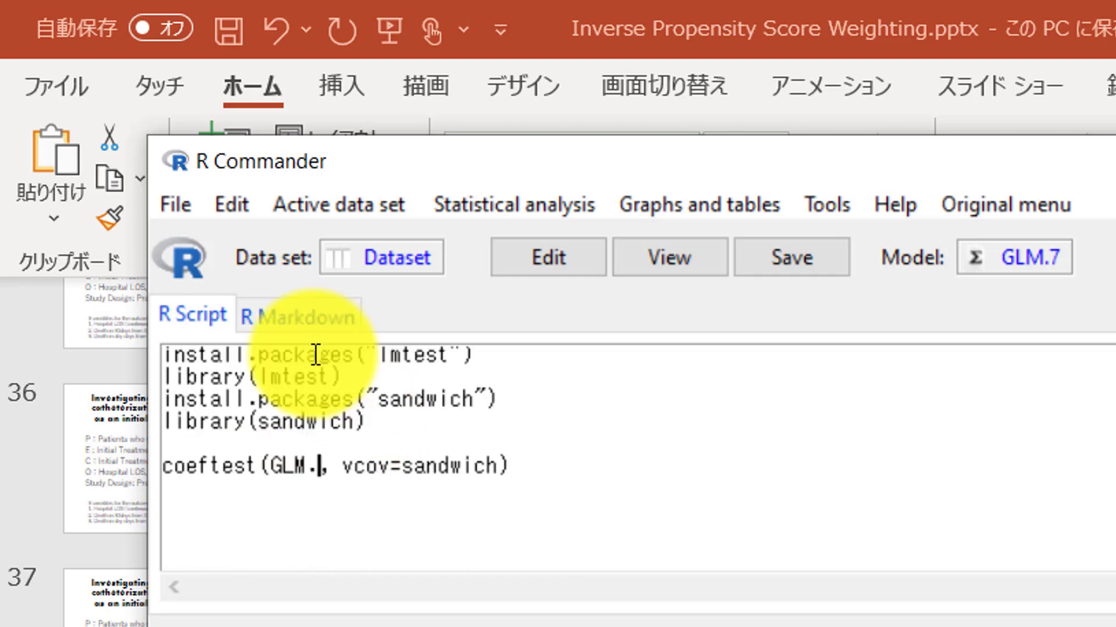
{"action": "type", "text": "7"}
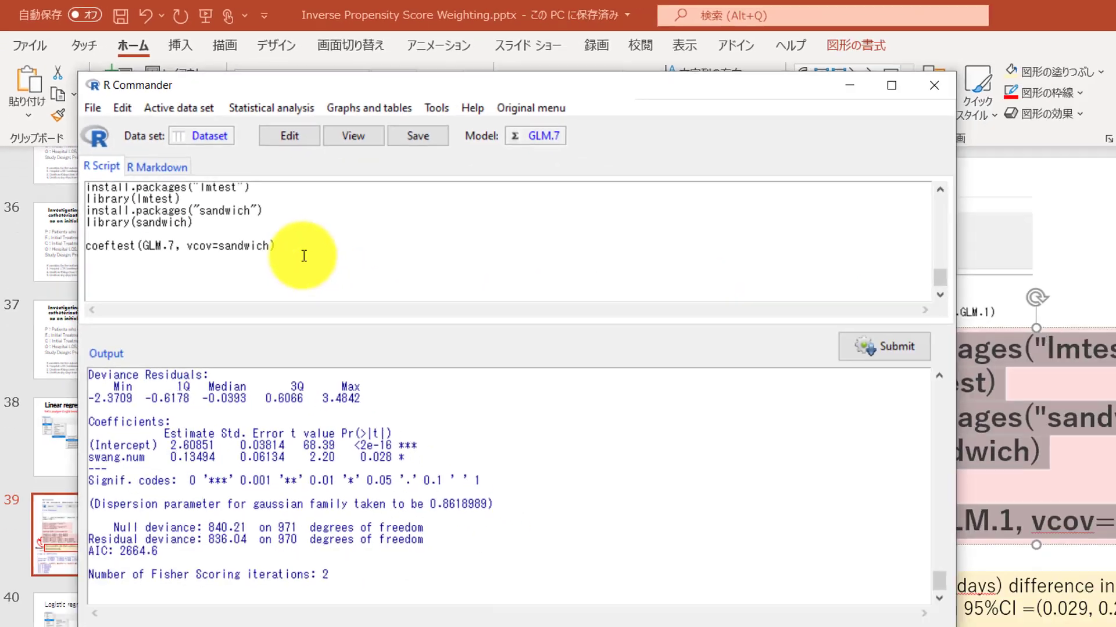
Step: Run the package lines and coeftest(GLM.7, vcov=sandwich), and mark the swang.num p-value in the output
{"action": "left_click_drag", "start_coordinate": [517, 465], "coordinate": [156, 330]}
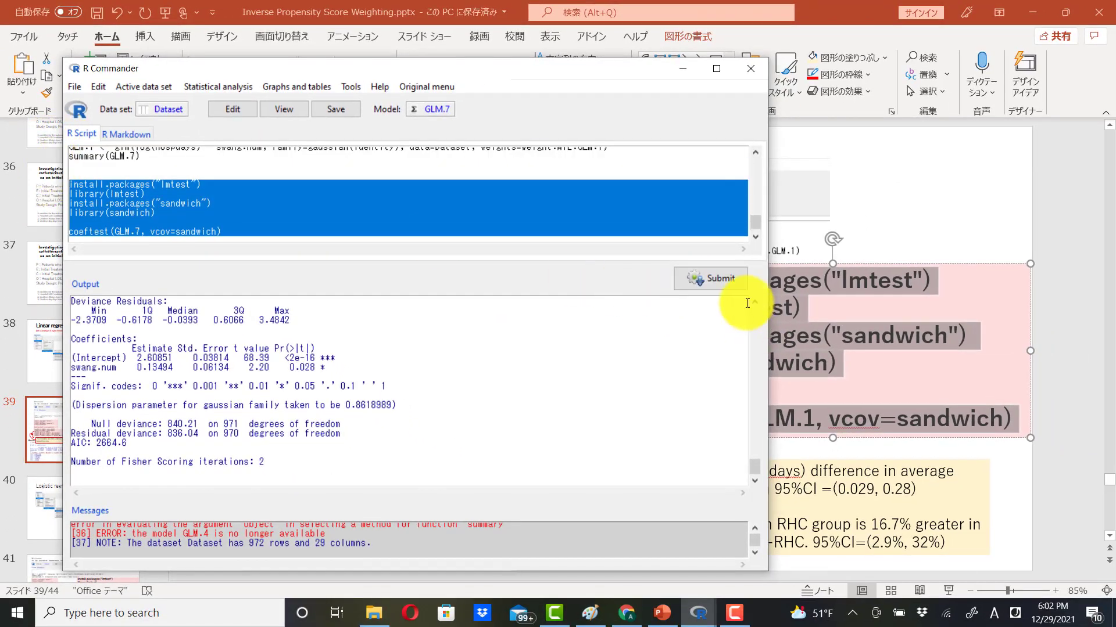
{"action": "left_click", "coordinate": [720, 280]}
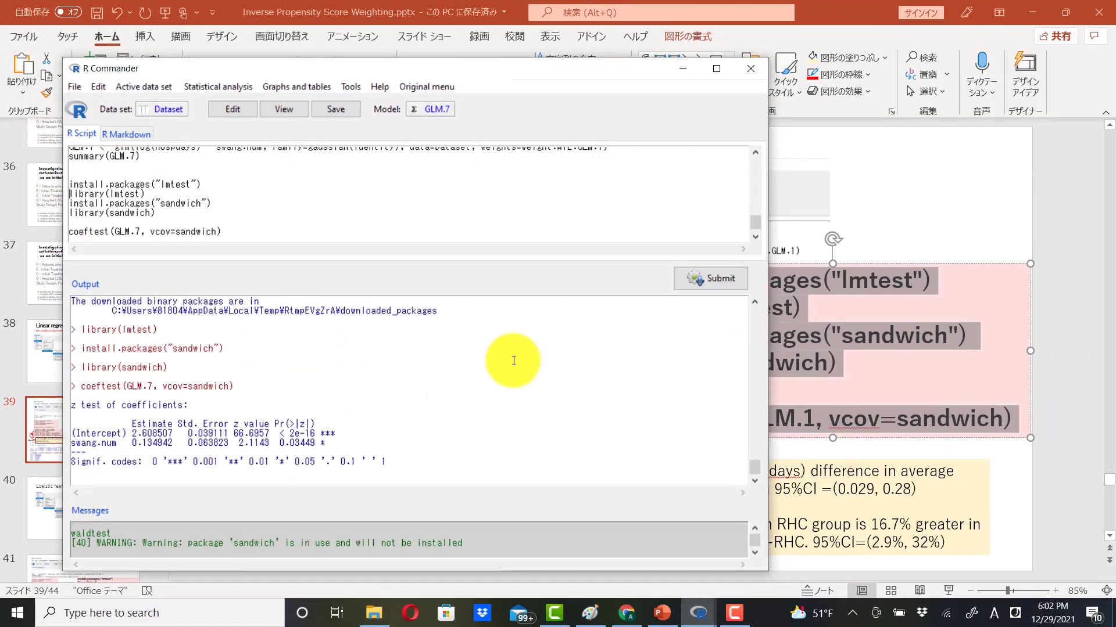
{"action": "left_click_drag", "start_coordinate": [335, 443], "coordinate": [276, 443]}
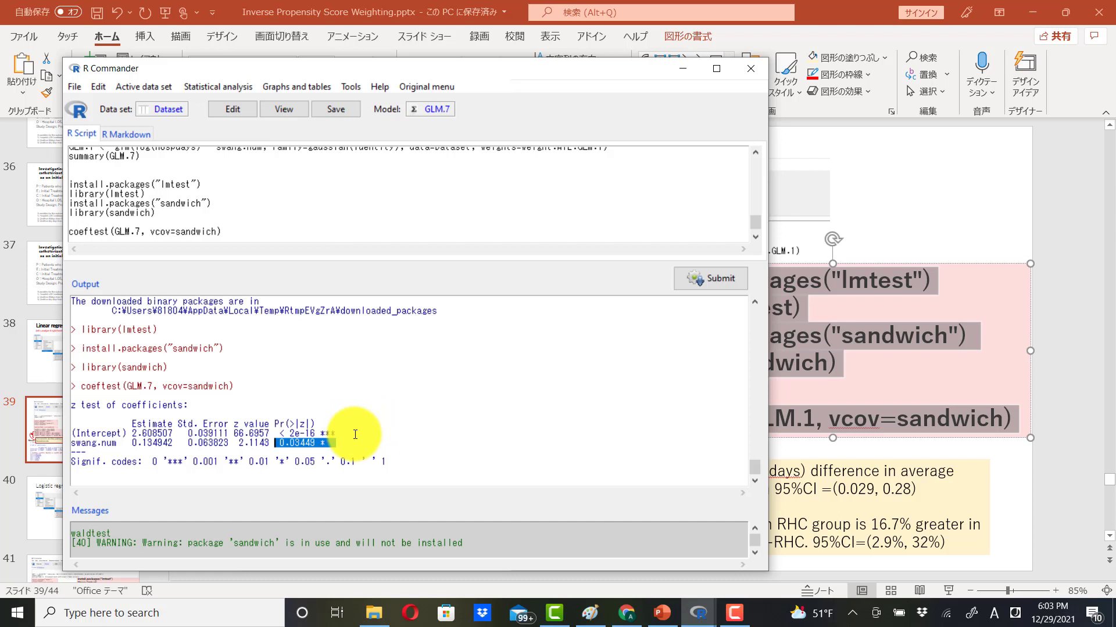
{"action": "left_click_drag", "start_coordinate": [283, 443], "coordinate": [275, 443]}
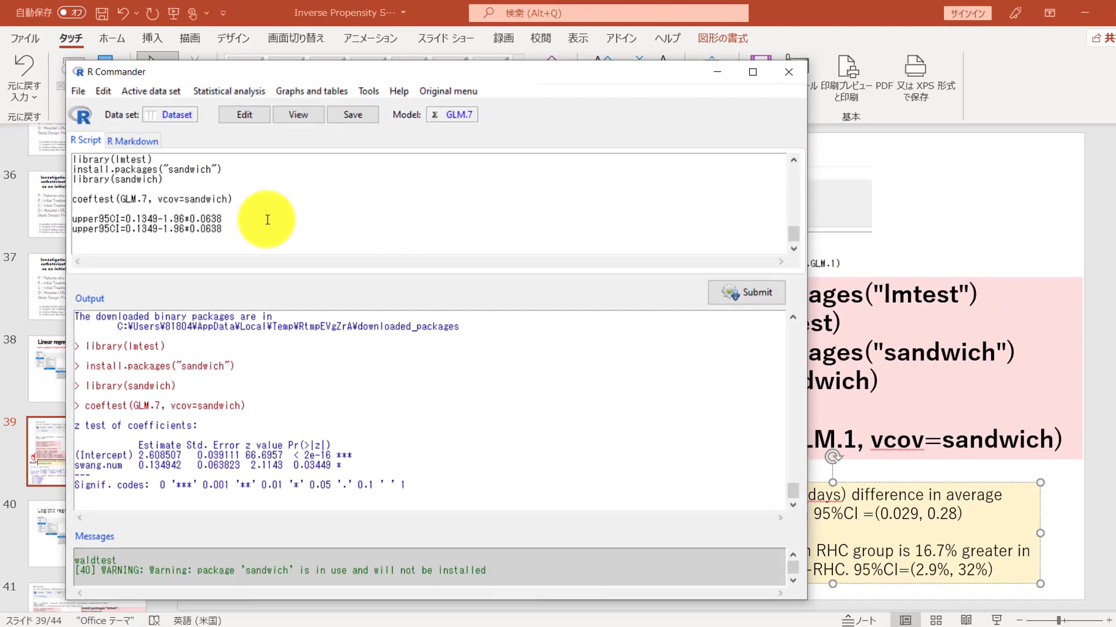
Step: Run the script lines lower95CI=0.1349-1.96*0.0638 and lower95CI to compute the lower confidence limit
{"action": "left_click_drag", "start_coordinate": [115, 218], "coordinate": [69, 218]}
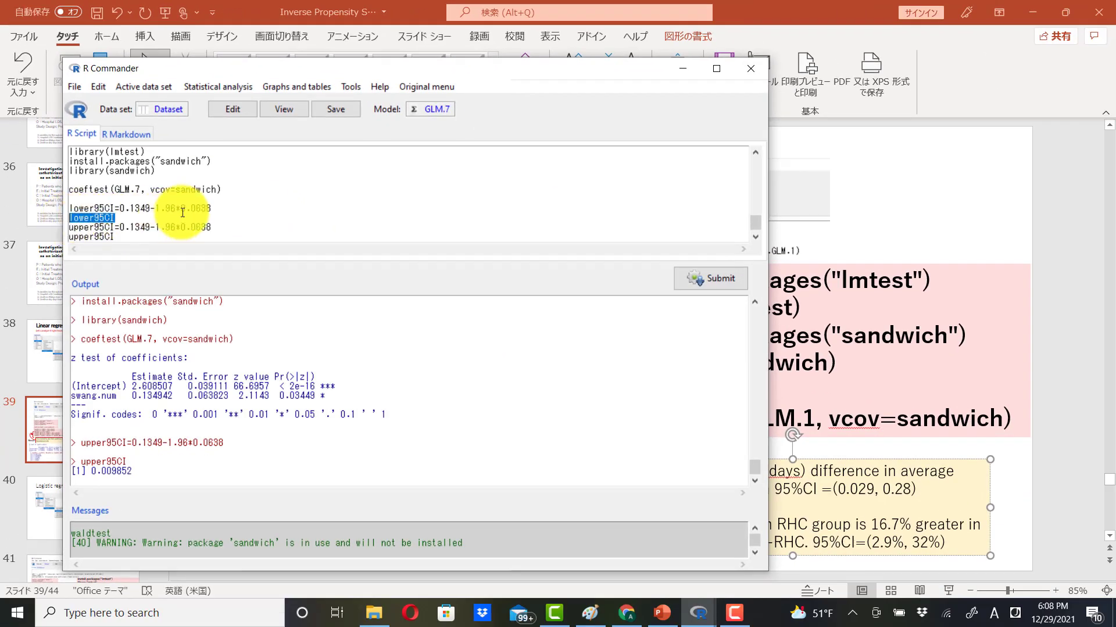
{"action": "double_click", "coordinate": [184, 208]}
{"action": "scroll", "coordinate": [184, 208], "scroll_direction": "down", "scroll_amount": 1}
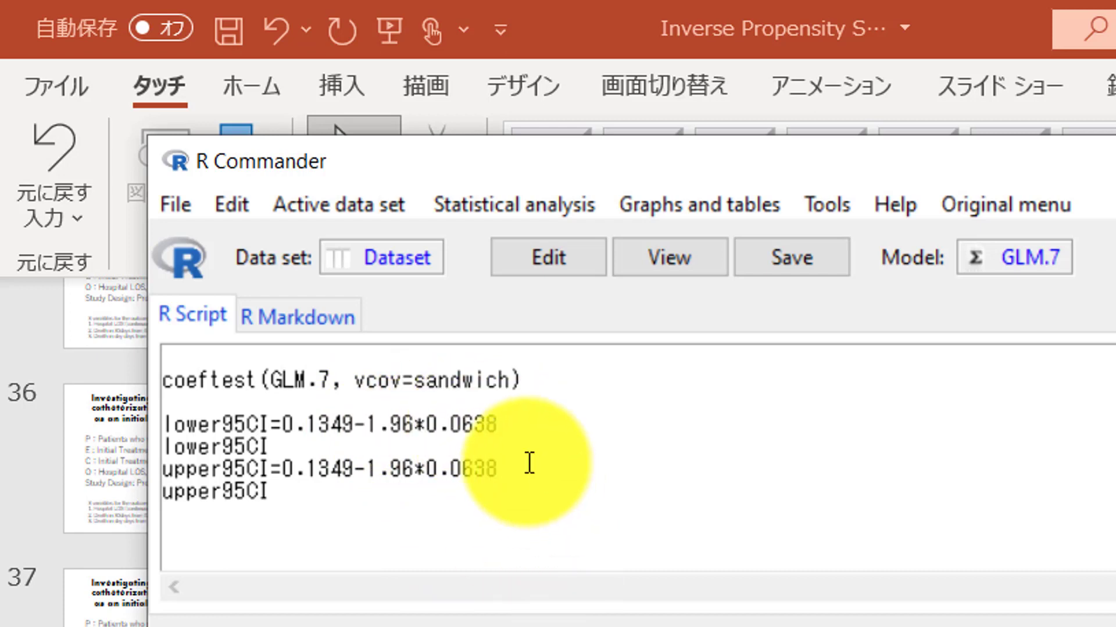
{"action": "left_click_drag", "start_coordinate": [531, 456], "coordinate": [163, 425]}
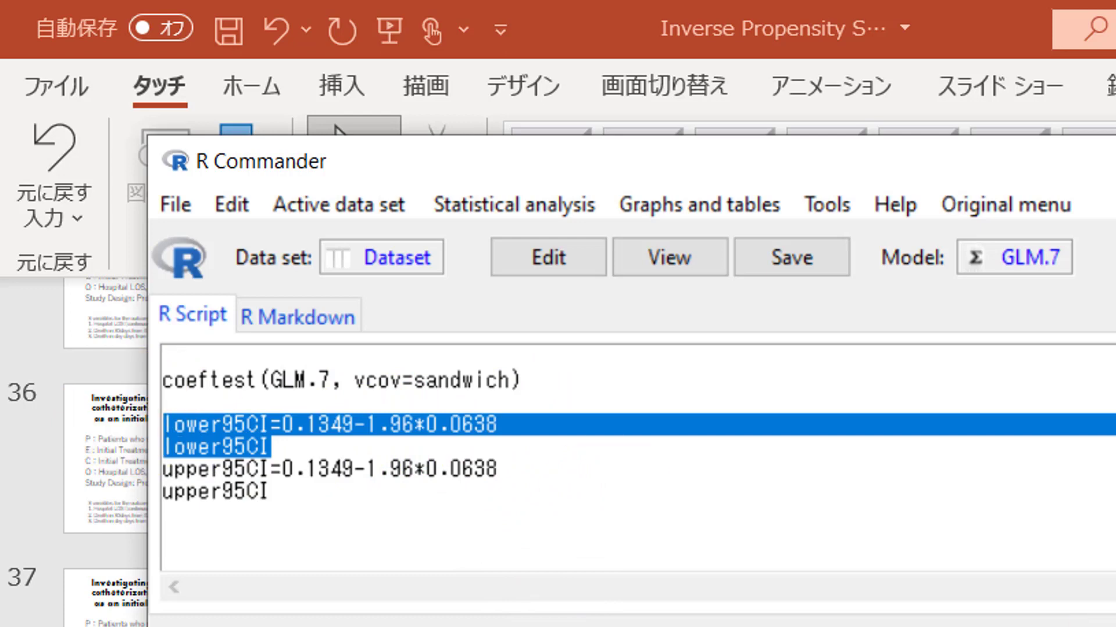
{"action": "left_click", "coordinate": [165, 447]}
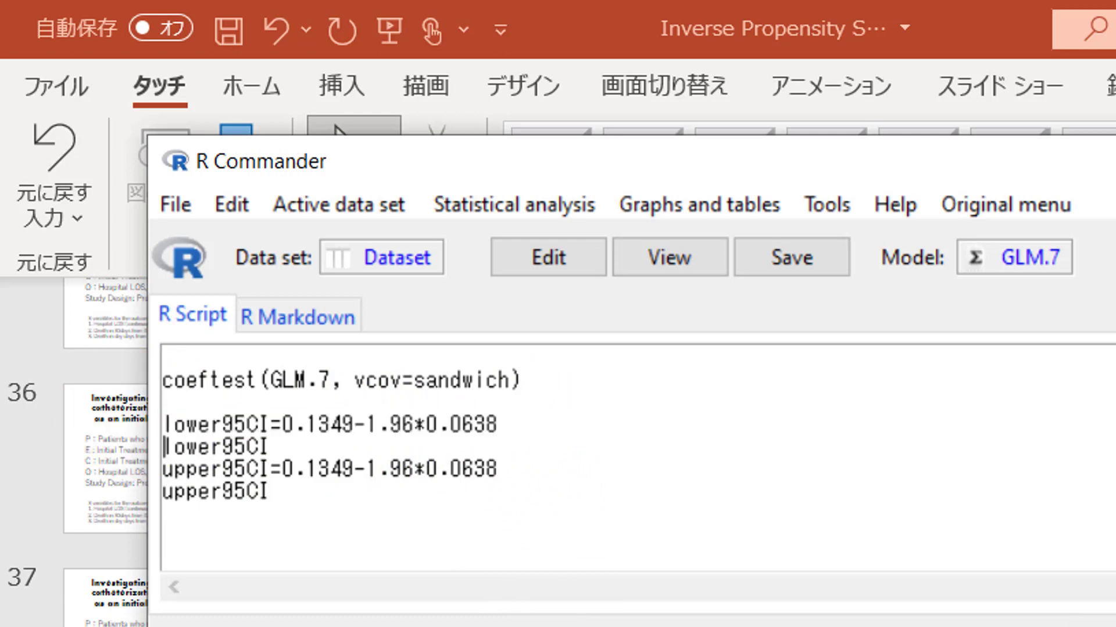
Step: Change the minus sign in the upper95CI script line to a plus, giving upper95CI=0.1349+1.96*0.0638
{"action": "left_click", "coordinate": [332, 507]}
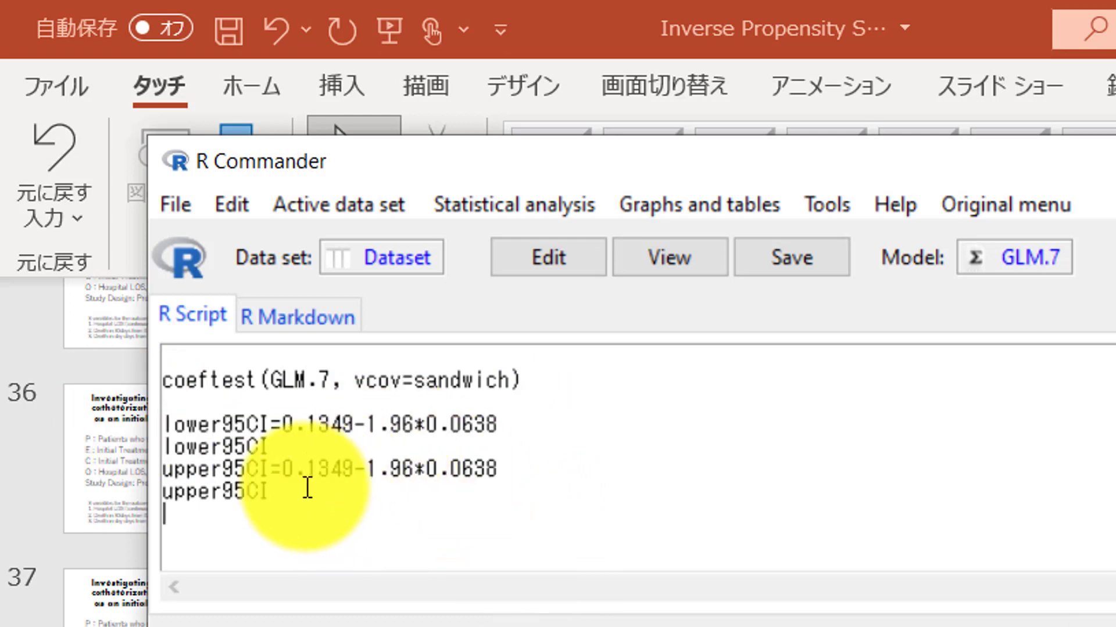
{"action": "left_click", "coordinate": [303, 493]}
{"action": "left_click_drag", "start_coordinate": [302, 492], "coordinate": [162, 478]}
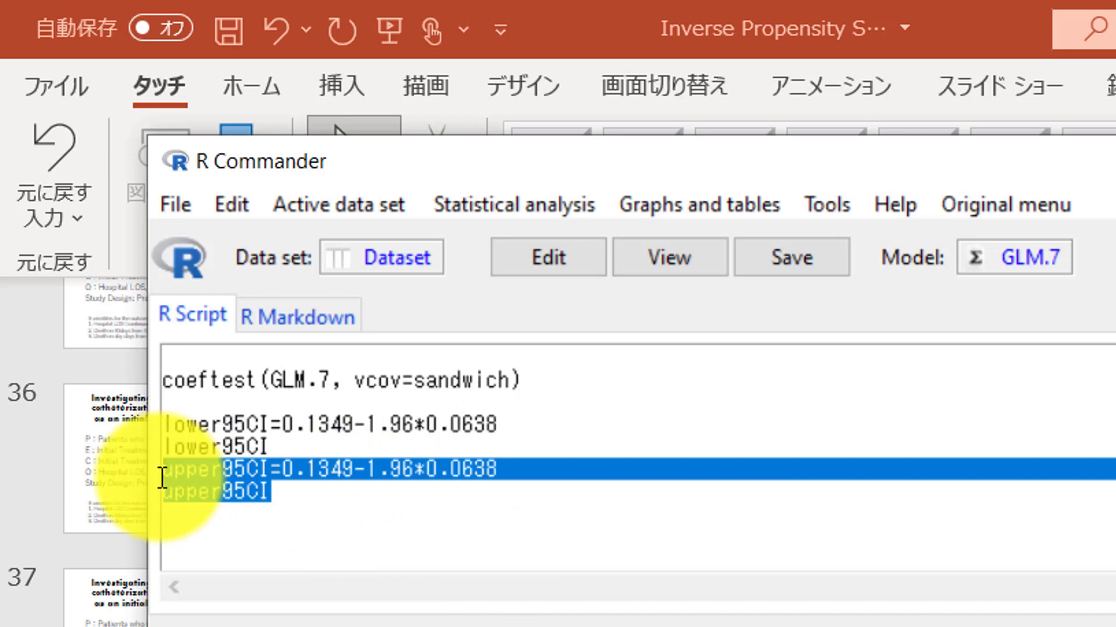
{"action": "left_click", "coordinate": [498, 498]}
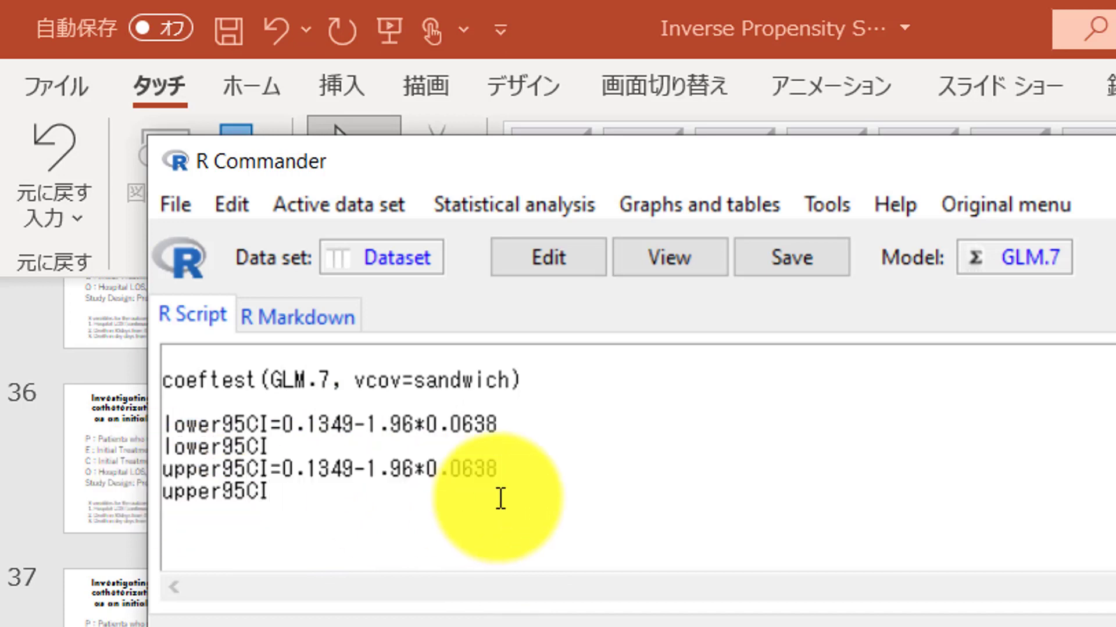
{"action": "left_click", "coordinate": [363, 472]}
{"action": "key", "text": "BackSpace"}
{"action": "type", "text": "+"}
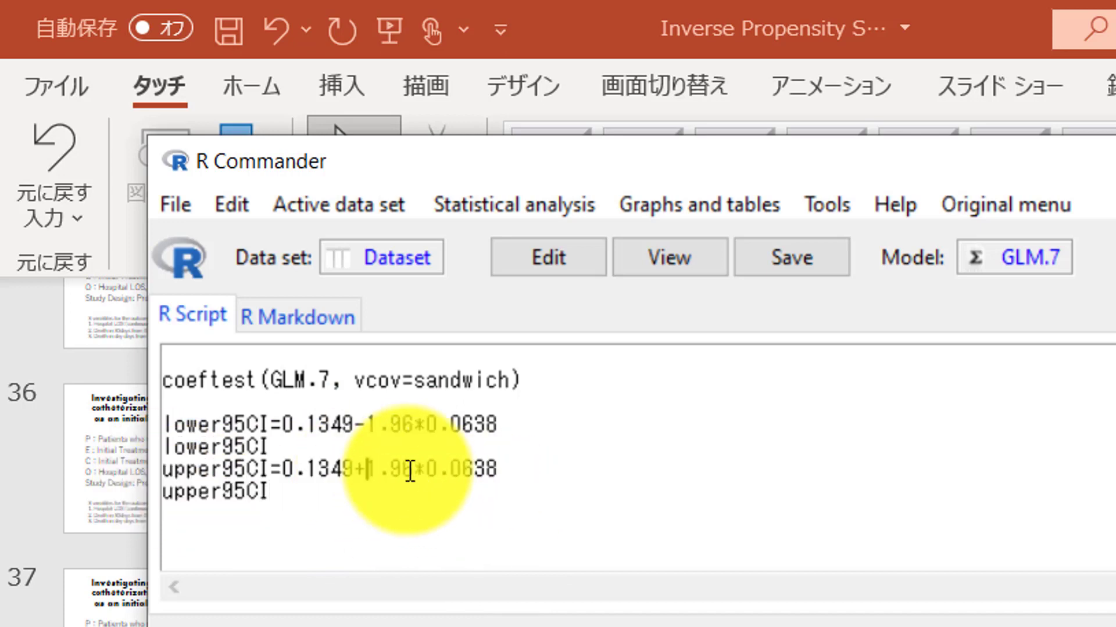
Step: Run both upper95CI script lines and move the R Commander window aside to read the slide's confidence interval text
{"action": "left_click_drag", "start_coordinate": [142, 502], "coordinate": [124, 473]}
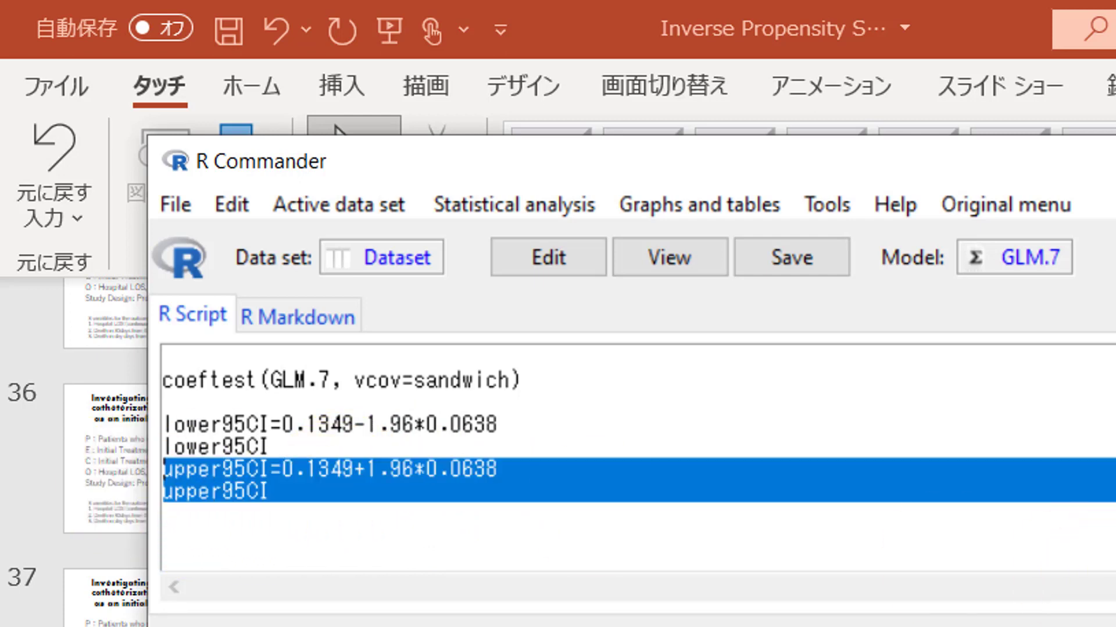
{"action": "left_click", "coordinate": [164, 491]}
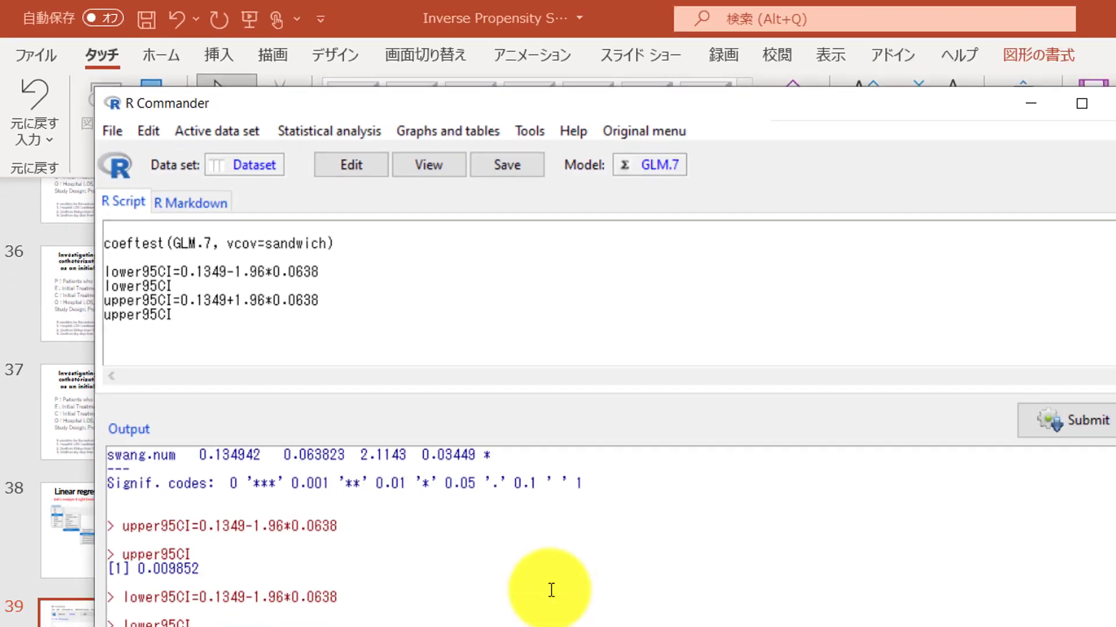
{"action": "left_click_drag", "start_coordinate": [611, 72], "coordinate": [423, 121]}
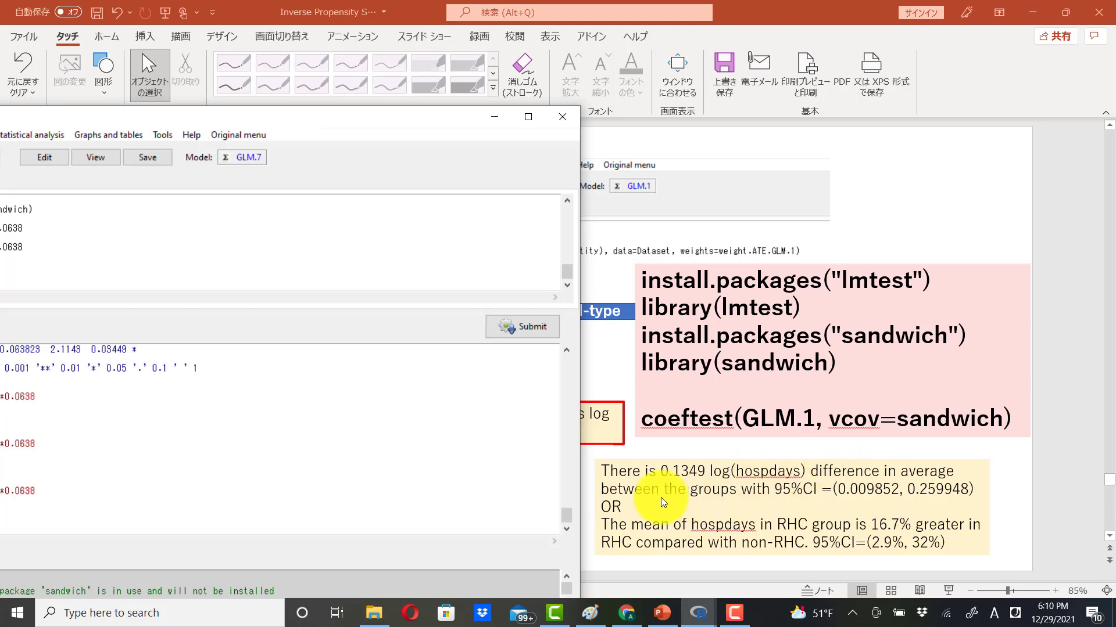
{"action": "key", "text": "shift+F5"}
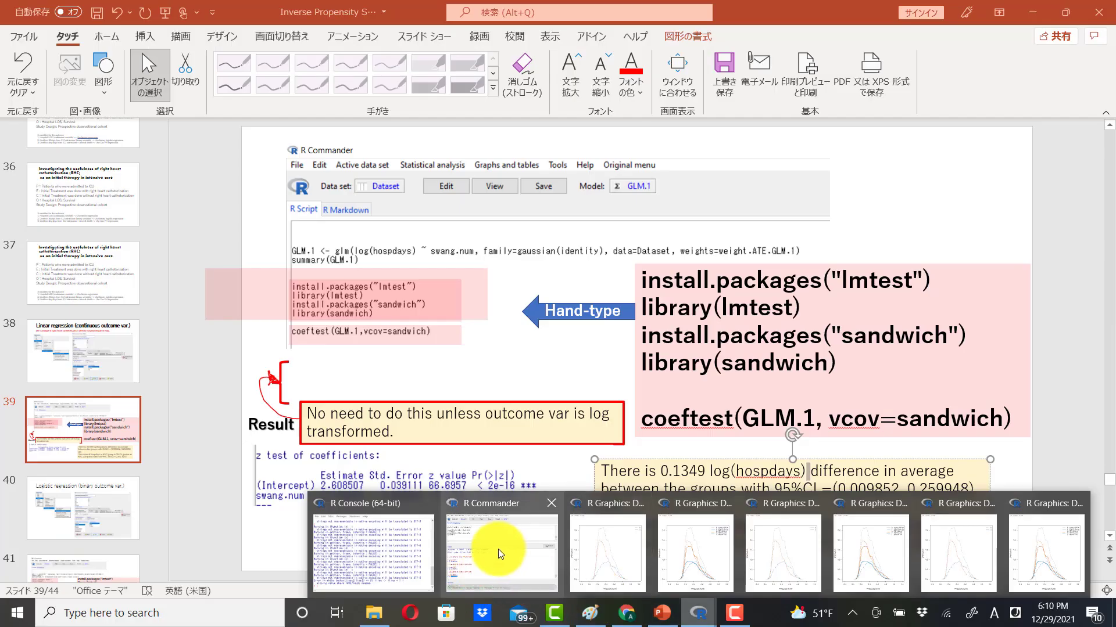
Step: Return to R Commander and add the script lines MeanRatio=exp(0.1349) and MeanRatio below upper95CI
{"action": "left_click", "coordinate": [497, 549]}
{"action": "left_click_drag", "start_coordinate": [414, 115], "coordinate": [677, 77]}
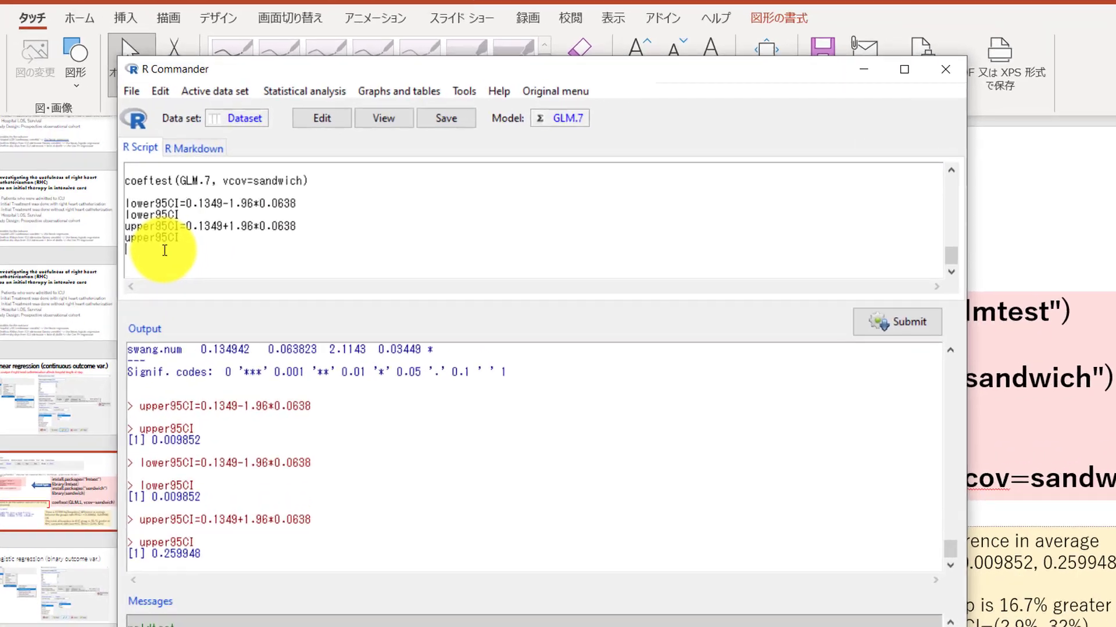
{"action": "type", "text": "MeanRatio"}
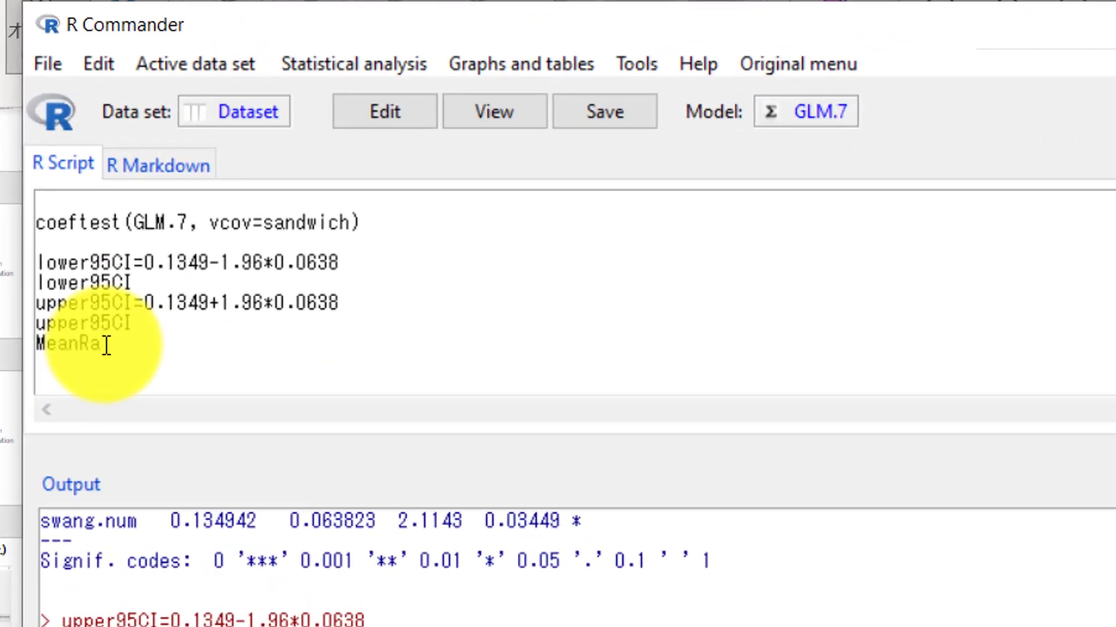
{"action": "type", "text": "=exp(0.13"}
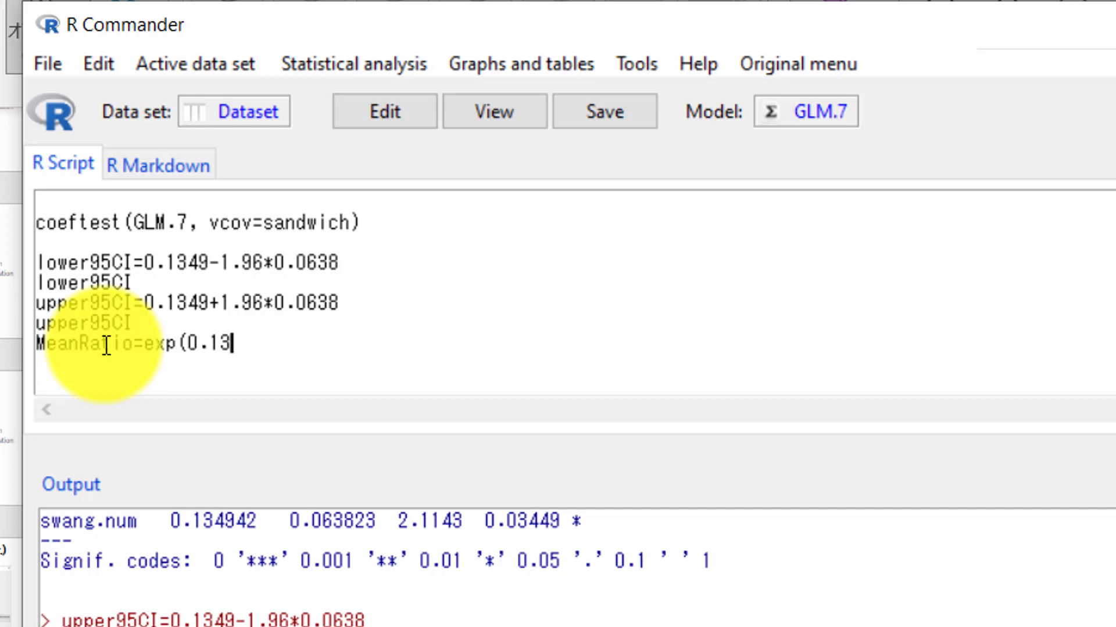
{"action": "type", "text": "49) "}
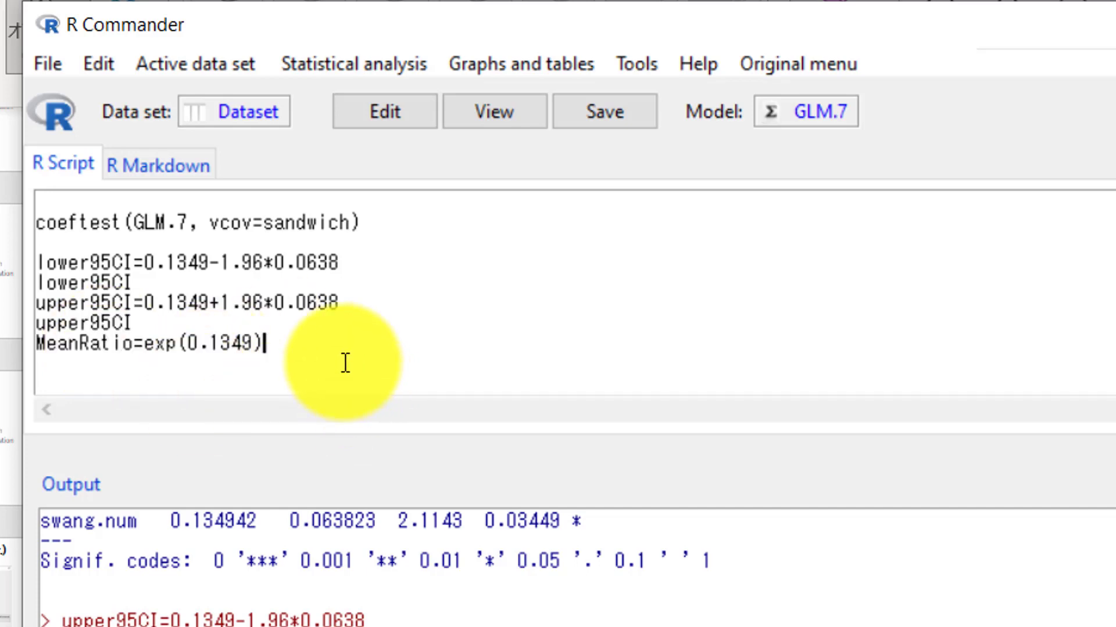
{"action": "type", "text": "MeanRatio"}
{"action": "key", "text": "Return"}
Step: Run the two MeanRatio script lines and mark the resulting value in the output
{"action": "key", "text": "shift+Up"}
{"action": "key", "text": "shift+Up"}
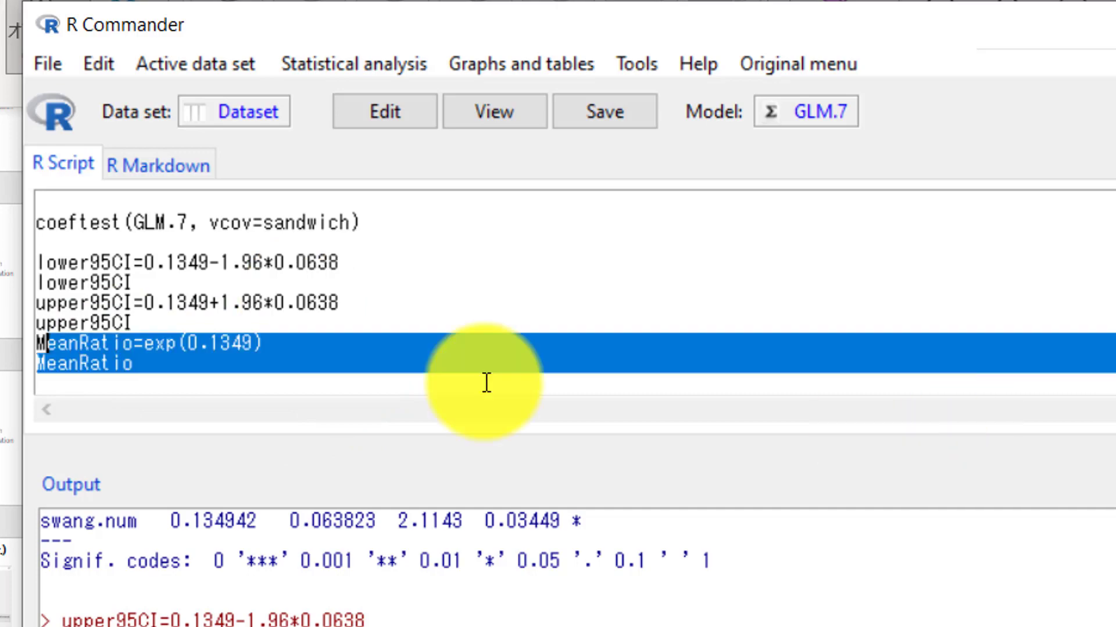
{"action": "key", "text": "ctrl+r"}
{"action": "key", "text": "shift+Up"}
{"action": "key", "text": "shift+Up"}
{"action": "key", "text": "shift+Up"}
{"action": "key", "text": "shift+Down"}
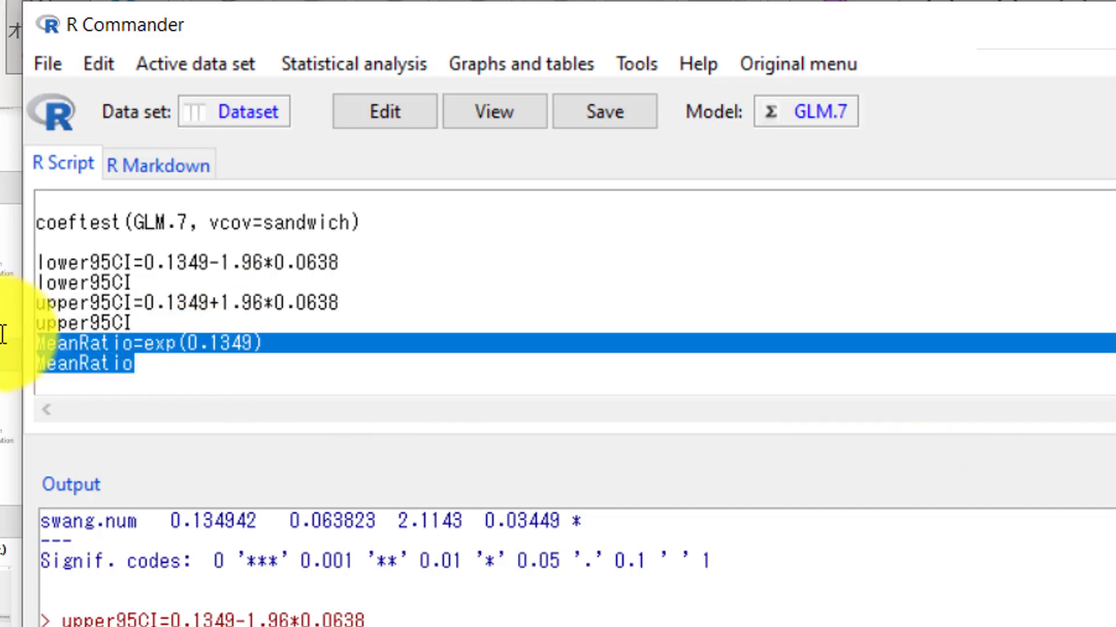
{"action": "key", "text": "ctrl+r"}
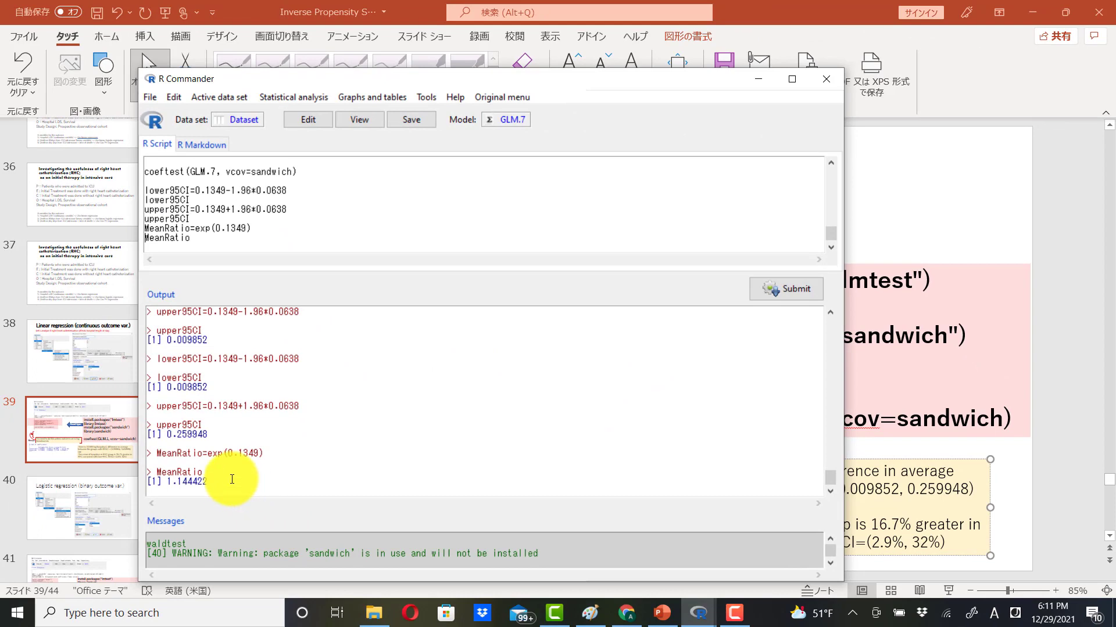
{"action": "double_click", "coordinate": [186, 481]}
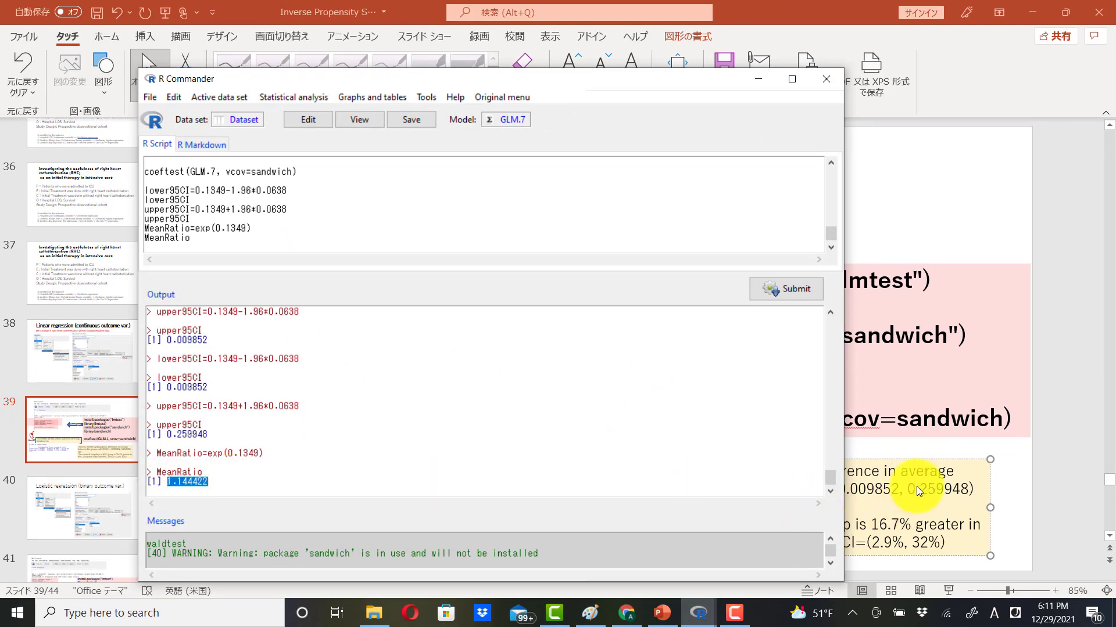
Step: Switch to the PowerPoint slide and change the RHC group's greater mean of hospdays to 13.4%
{"action": "left_click", "coordinate": [920, 487]}
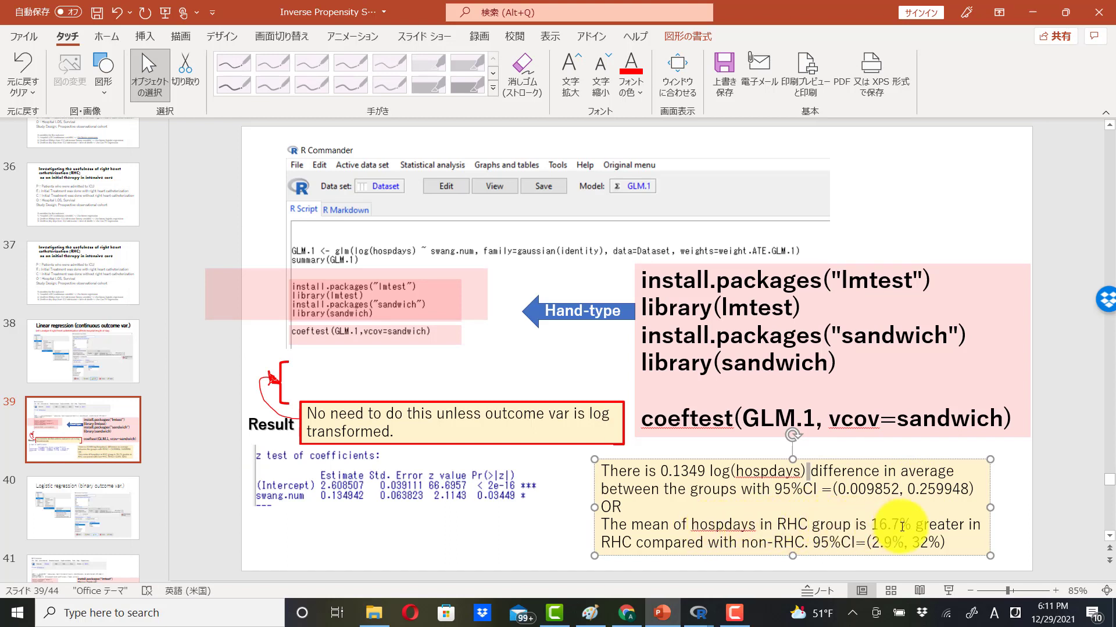
{"action": "mouse_move", "coordinate": [698, 611]}
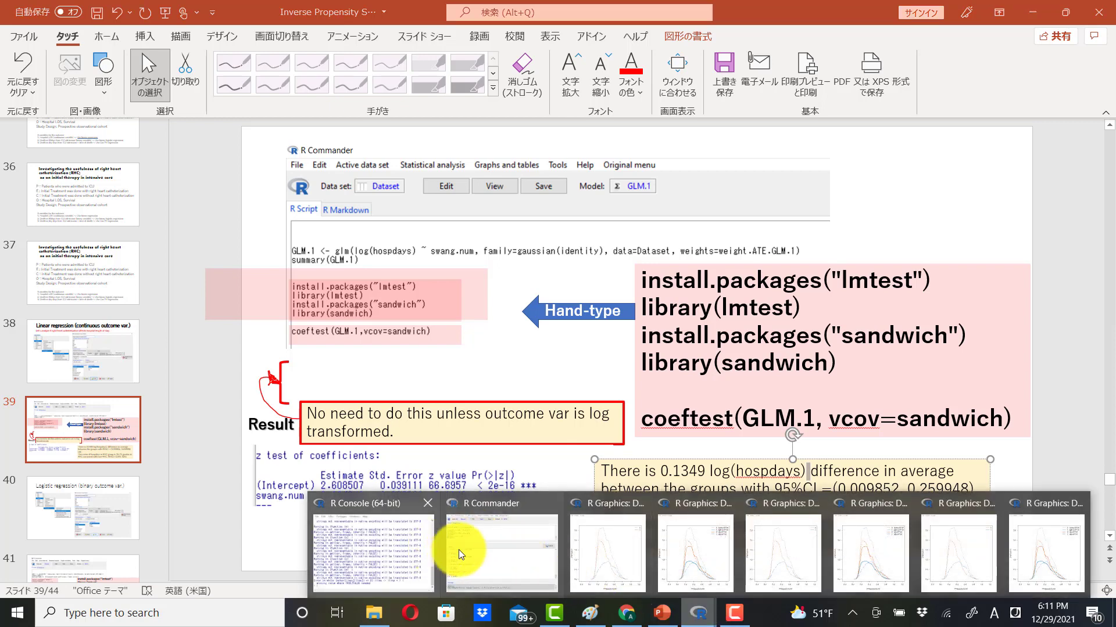
{"action": "left_click", "coordinate": [458, 550]}
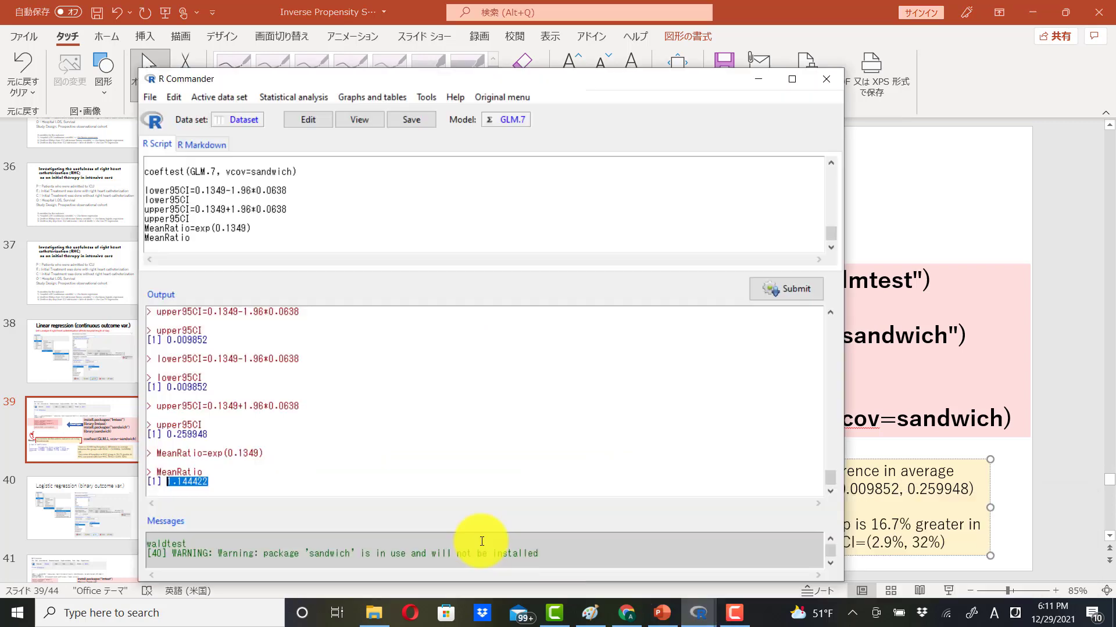
{"action": "left_click", "coordinate": [947, 454]}
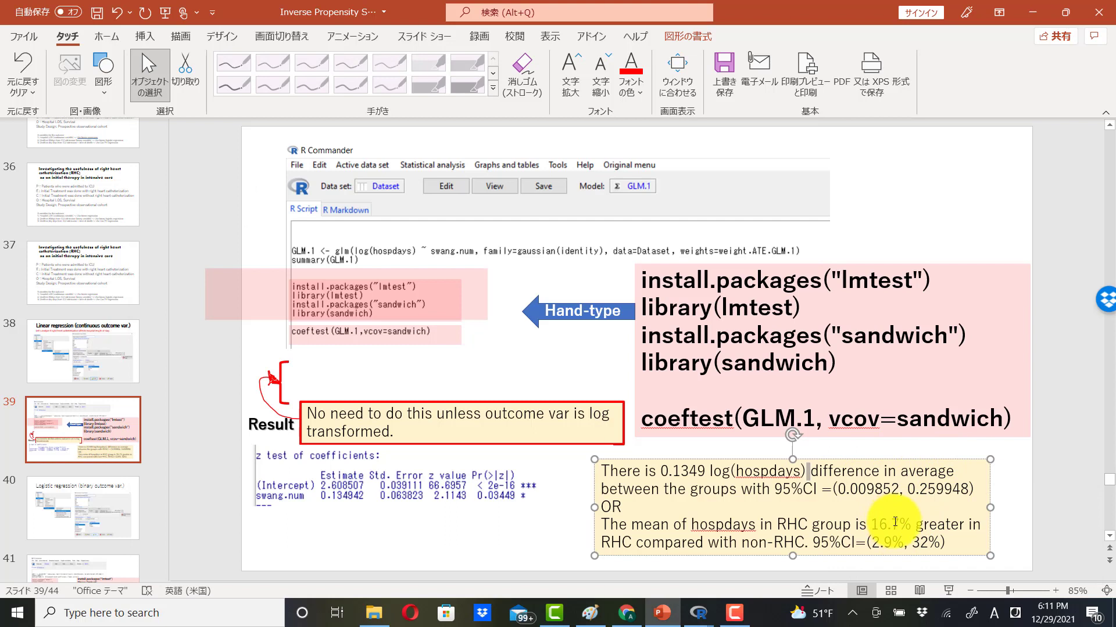
{"action": "left_click", "coordinate": [895, 523]}
{"action": "key", "text": "BackSpace"}
{"action": "key", "text": "BackSpace"}
{"action": "key", "text": "BackSpace"}
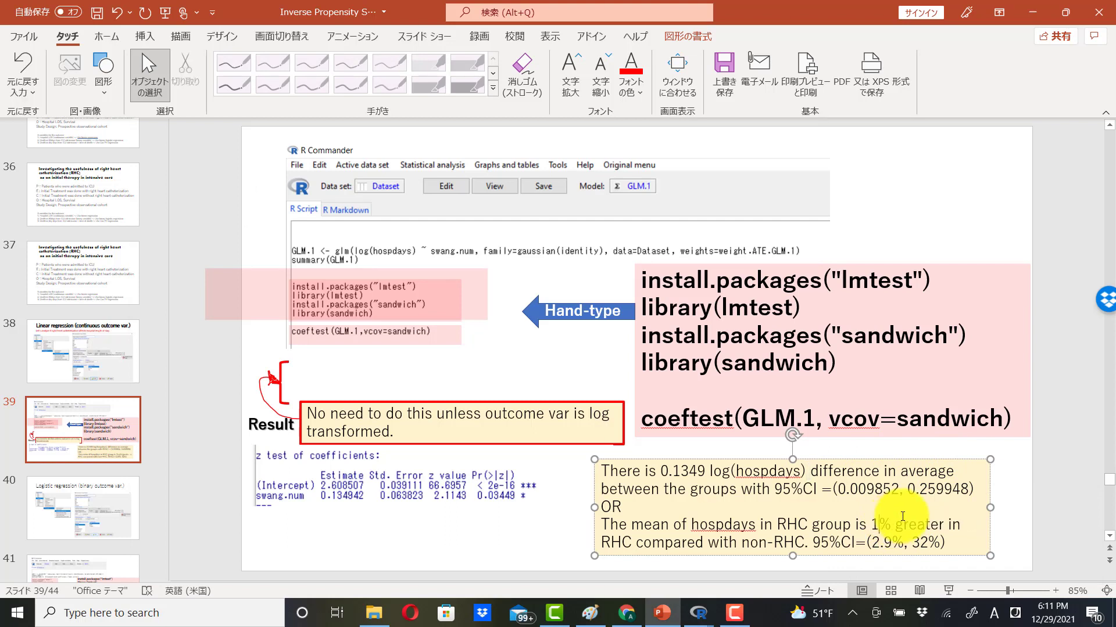
{"action": "type", "text": "3.4"}
Step: Delete the redundant words "in RHC" before "compared with non-RHC" in the slide's interpretation text
{"action": "key", "text": "ctrl+Right"}
{"action": "key", "text": "ctrl+Right"}
{"action": "key", "text": "Delete"}
{"action": "key", "text": "Delete"}
{"action": "key", "text": "Delete"}
{"action": "key", "text": "Delete"}
{"action": "key", "text": "Delete"}
{"action": "key", "text": "Delete"}
{"action": "key", "text": "Delete"}
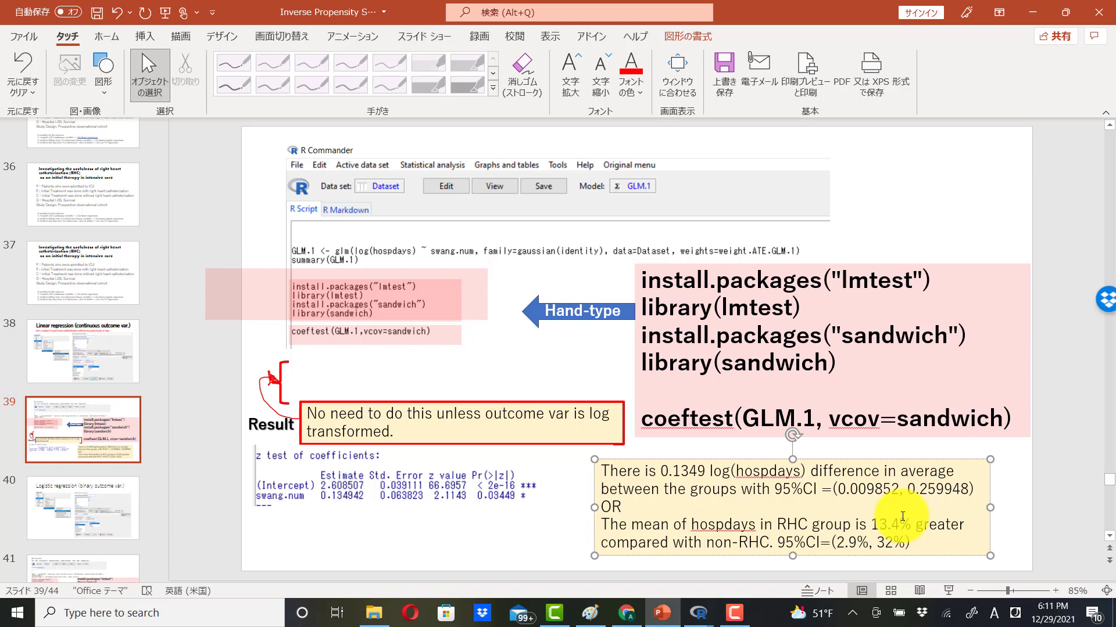
Step: In R Commander, replace the MeanRatio print line with Lower95CIMeanRatio=exp(0.1349-1.96*0.0638) and Upper95CIMeanRatio=exp(0.1349+1.96*0.0638), and run both lines
{"action": "left_click_drag", "start_coordinate": [837, 543], "coordinate": [924, 543]}
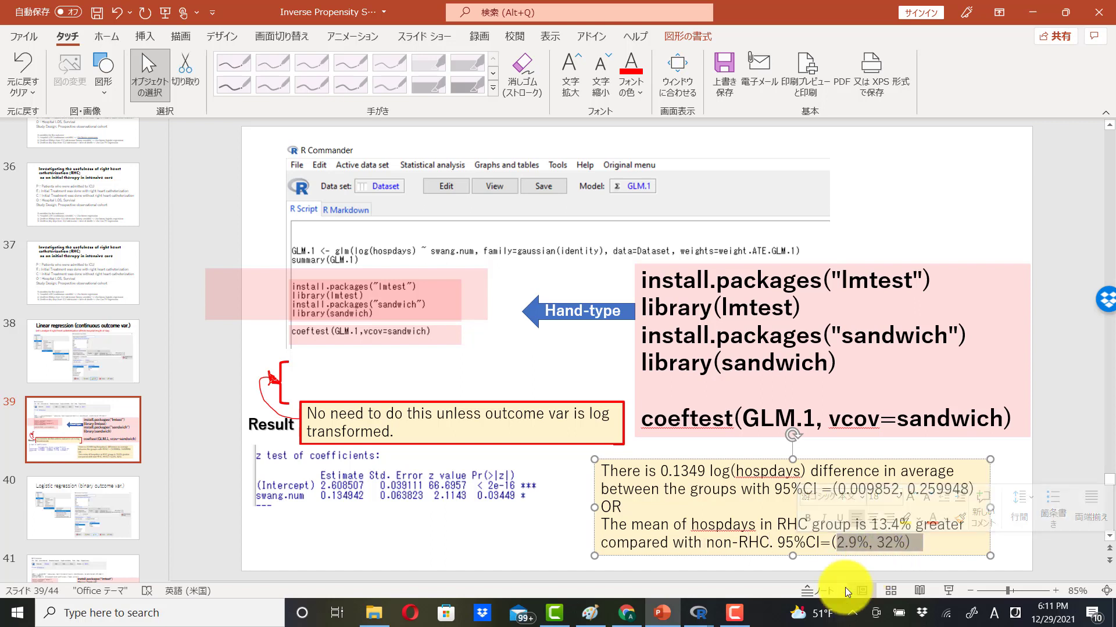
{"action": "left_click", "coordinate": [698, 613]}
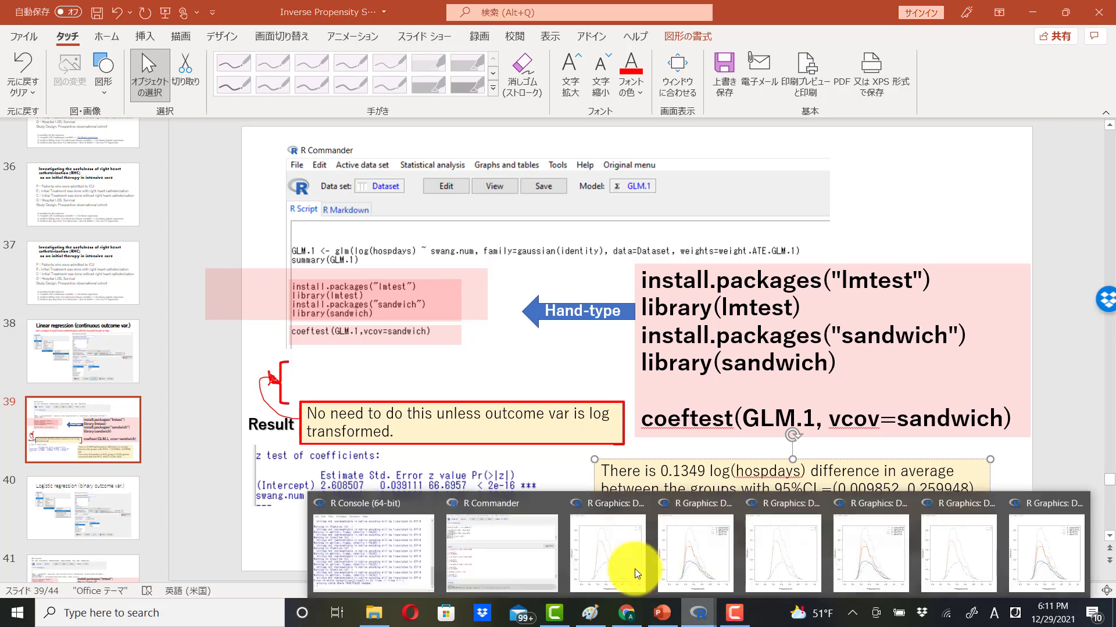
{"action": "left_click", "coordinate": [482, 535]}
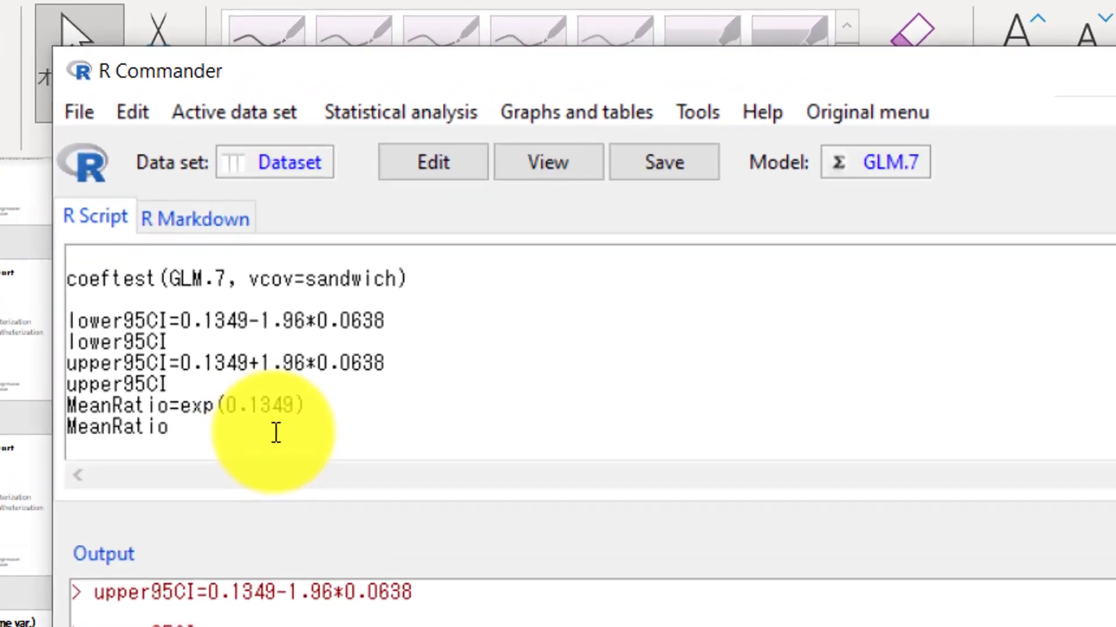
{"action": "key", "text": "Home"}
{"action": "type", "text": "Lower95CIMeanRatio"}
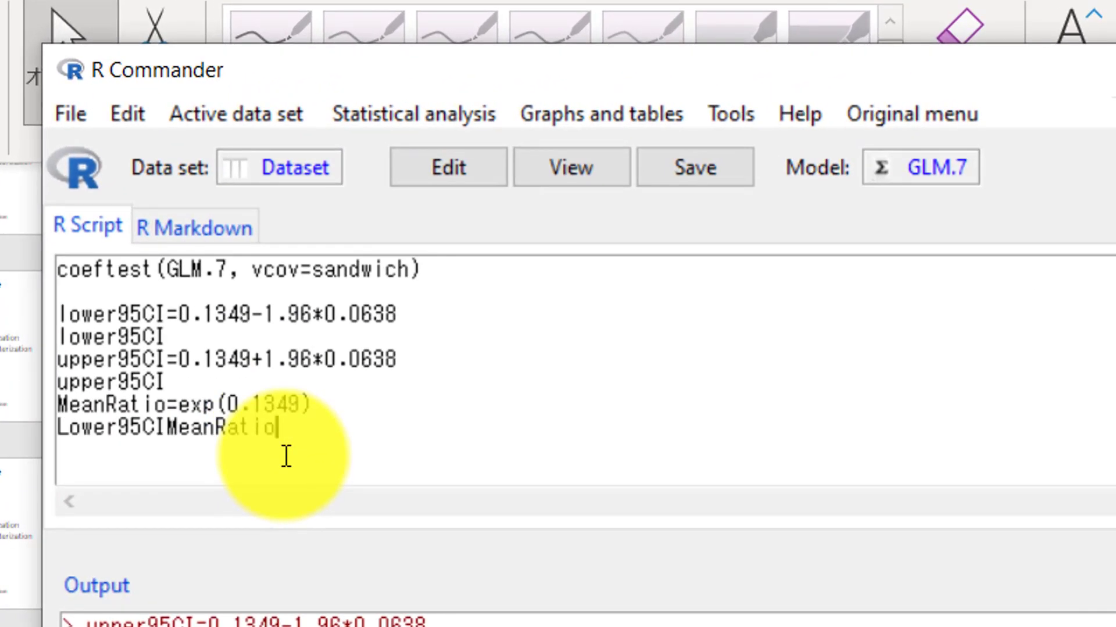
{"action": "type", "text": "=exp(0.1349-1.96*0.0638"}
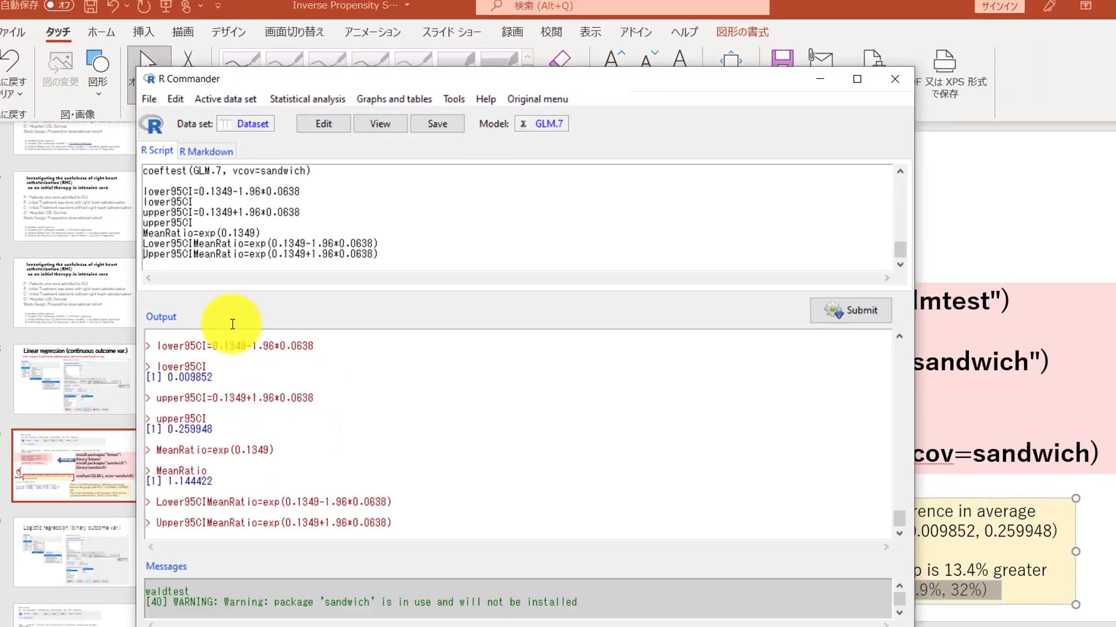
Step: Run only the names Lower95CIMeanRatio and Upper95CIMeanRatio from the script to print both confidence limits of the mean ratio
{"action": "left_click_drag", "start_coordinate": [247, 244], "coordinate": [146, 229]}
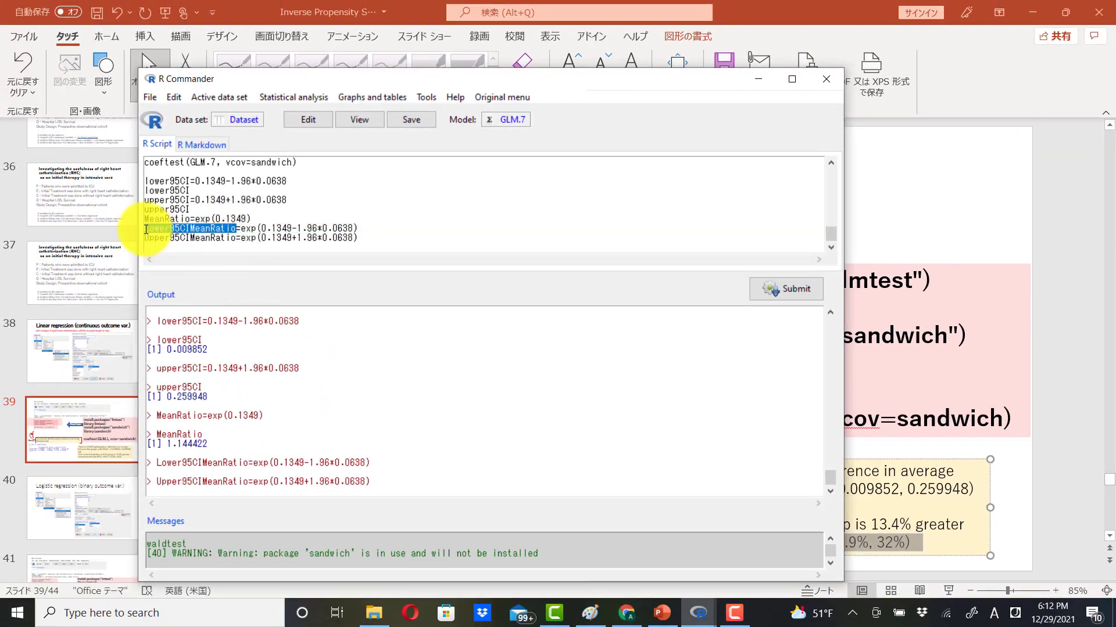
{"action": "left_click", "coordinate": [803, 291]}
{"action": "left_click_drag", "start_coordinate": [209, 482], "coordinate": [166, 484]}
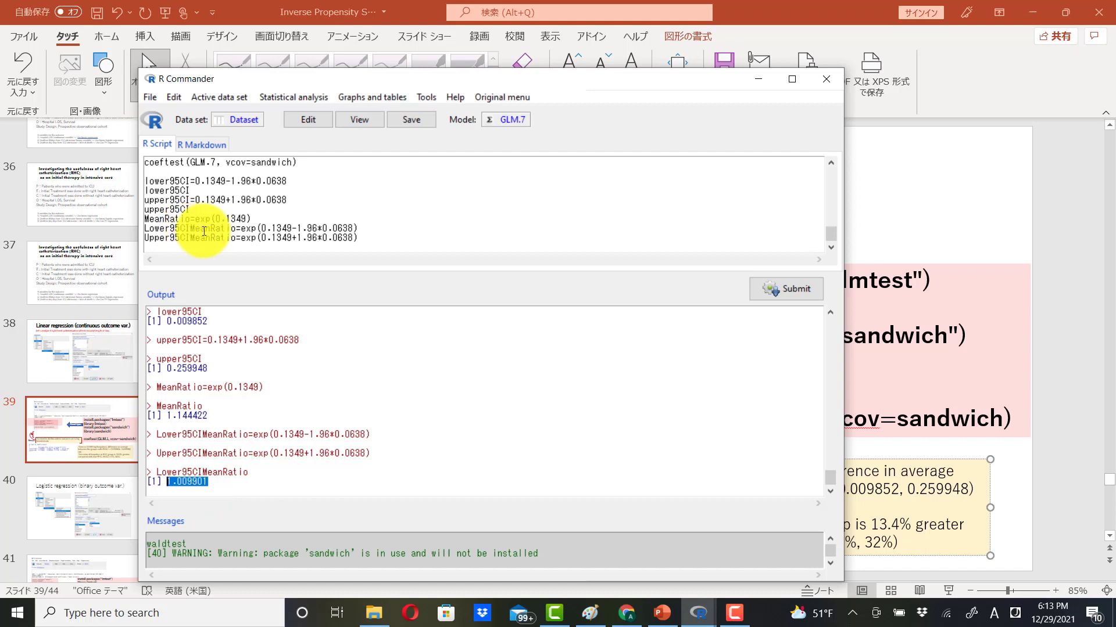
{"action": "left_click_drag", "start_coordinate": [236, 238], "coordinate": [124, 241]}
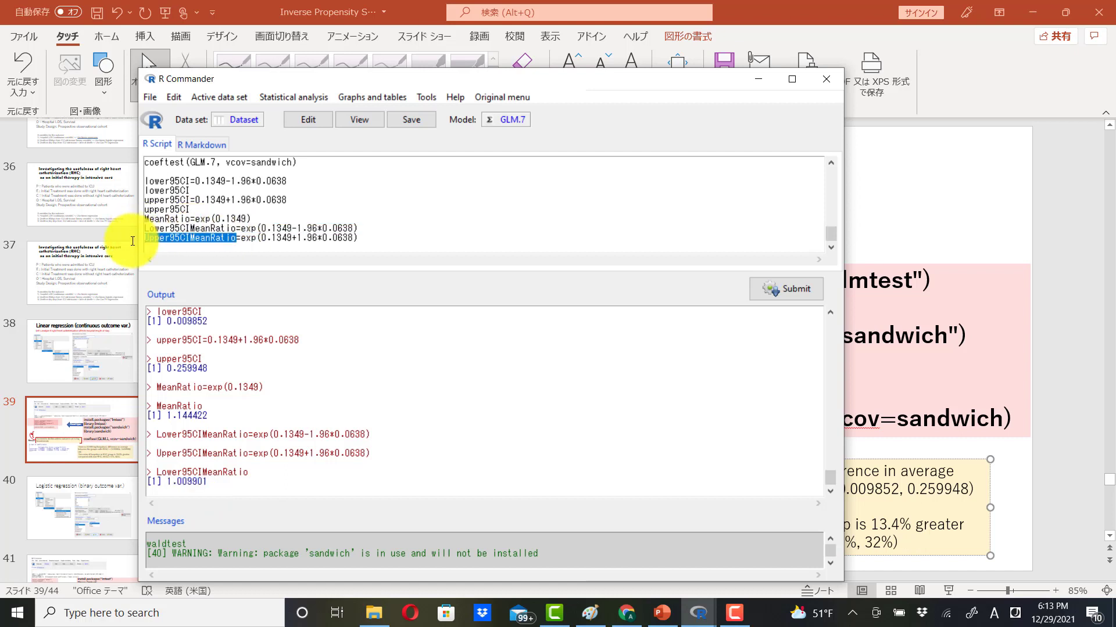
{"action": "left_click", "coordinate": [796, 290]}
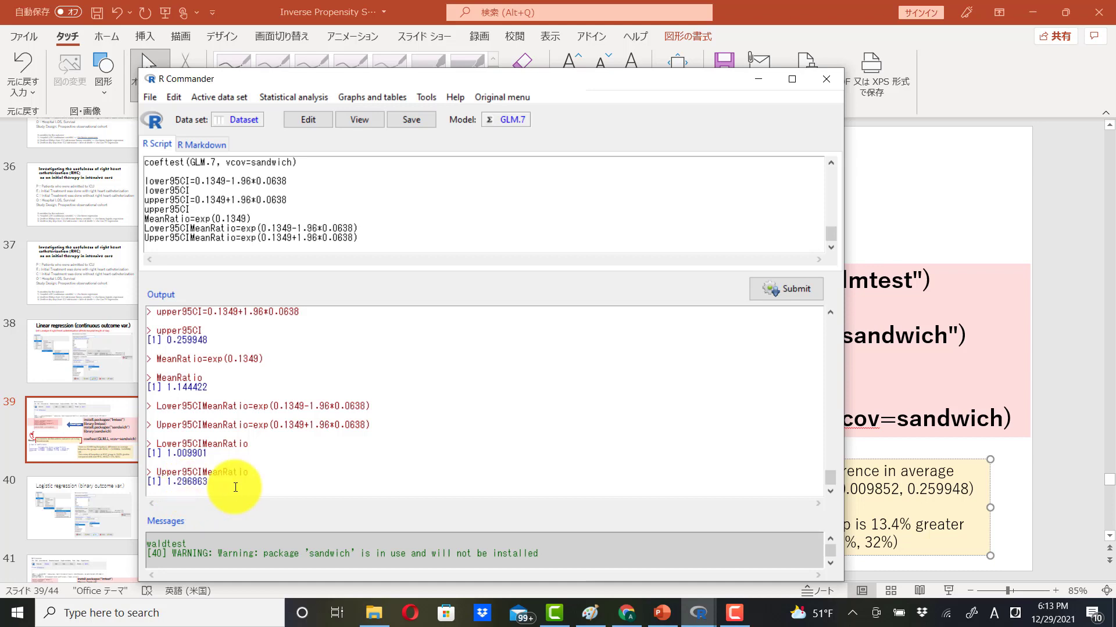
Step: Switch to the PowerPoint slide and set the upper limit of the percentage 95%CI to 30%
{"action": "left_click", "coordinate": [948, 528]}
{"action": "key", "text": "BackSpace"}
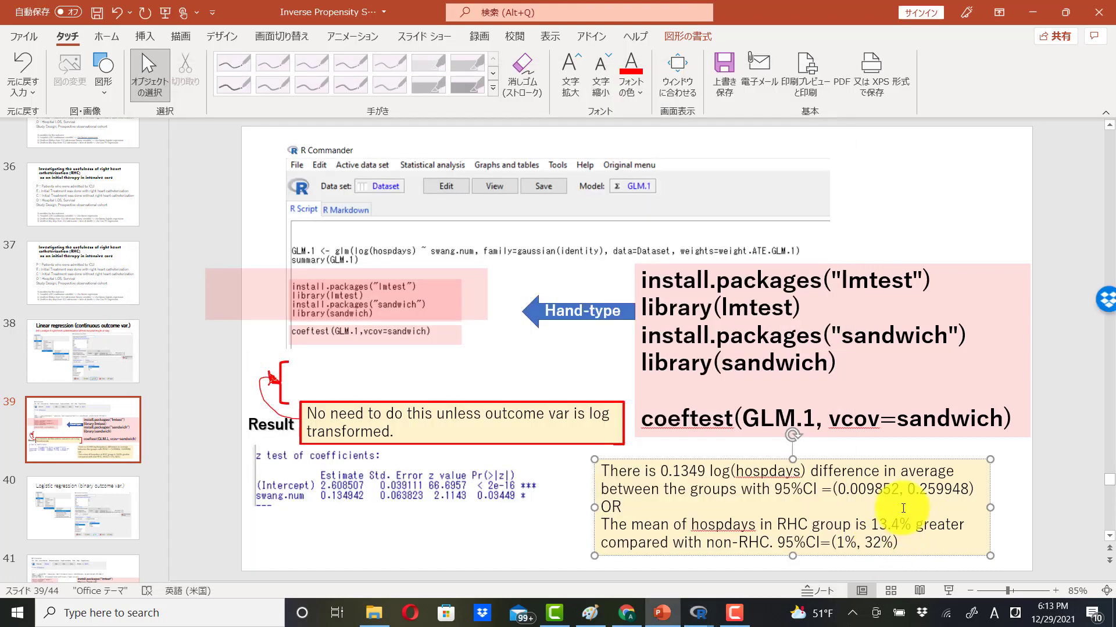
{"action": "type", "text": "0"}
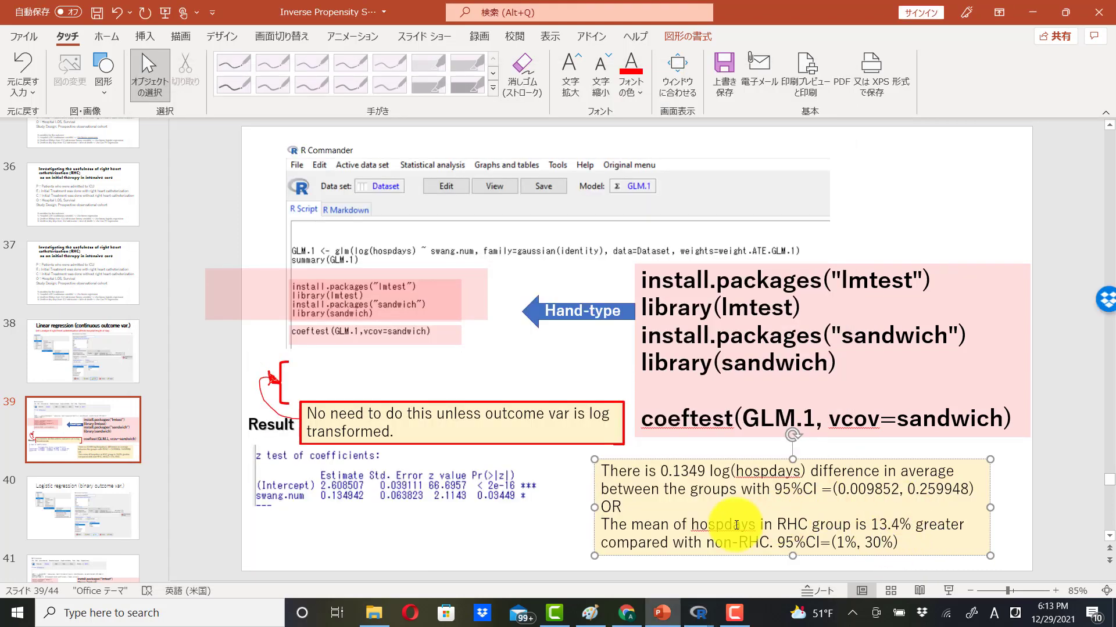
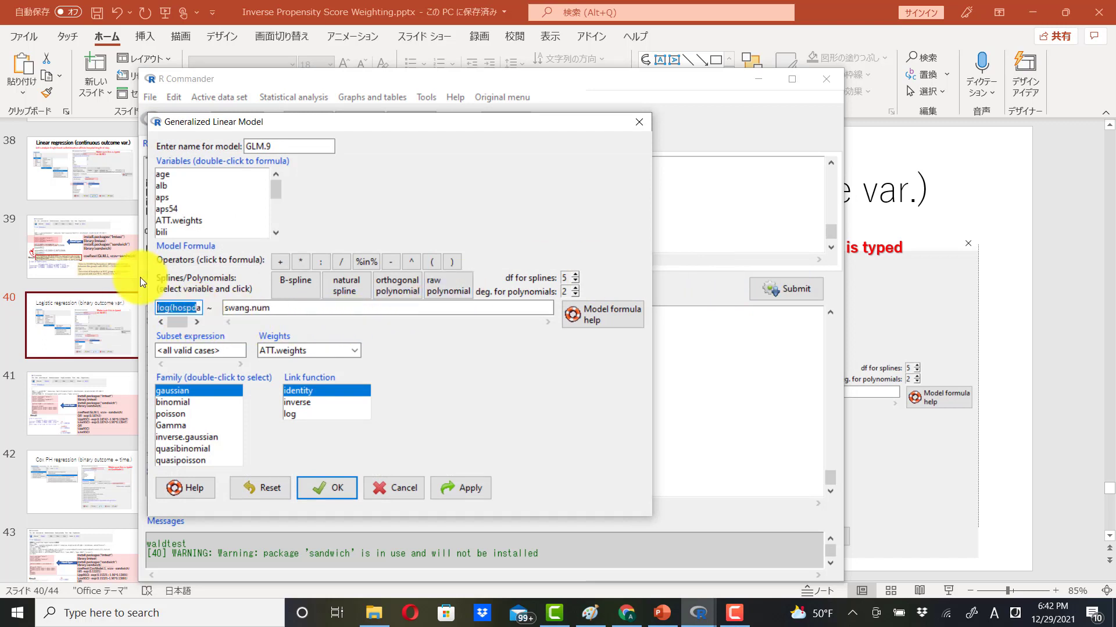
Step: For model GLM.9, replace the response variable with dth30, keep swang.num as the predictor, and choose weight.ATE.GLM.1 as the weights
{"action": "key", "text": "End"}
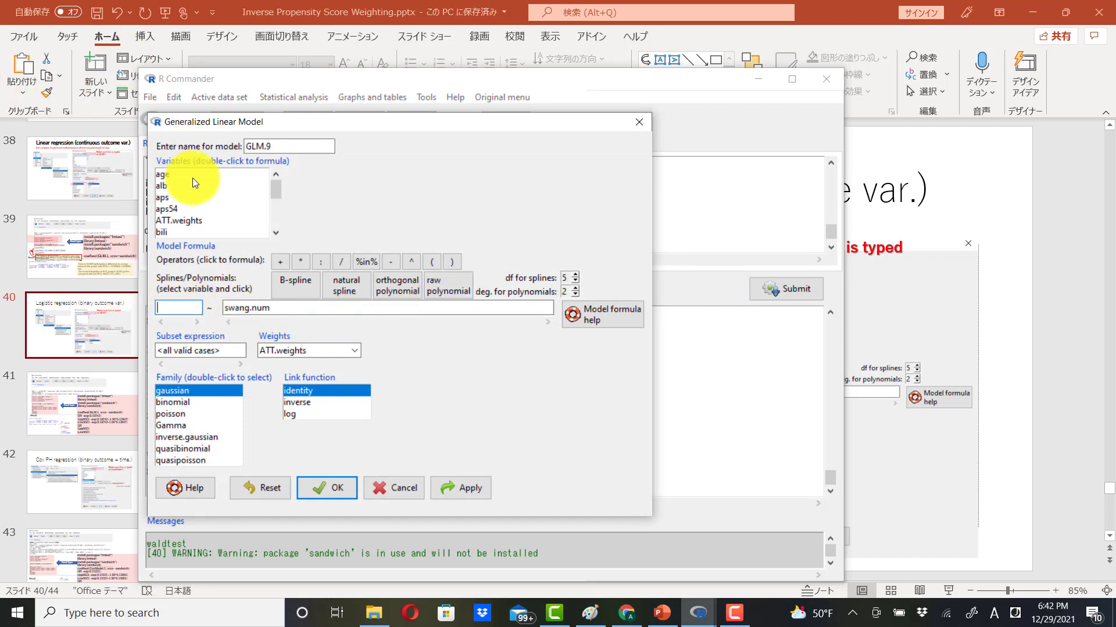
{"action": "scroll", "coordinate": [274, 189], "scroll_direction": "down", "scroll_amount": 3}
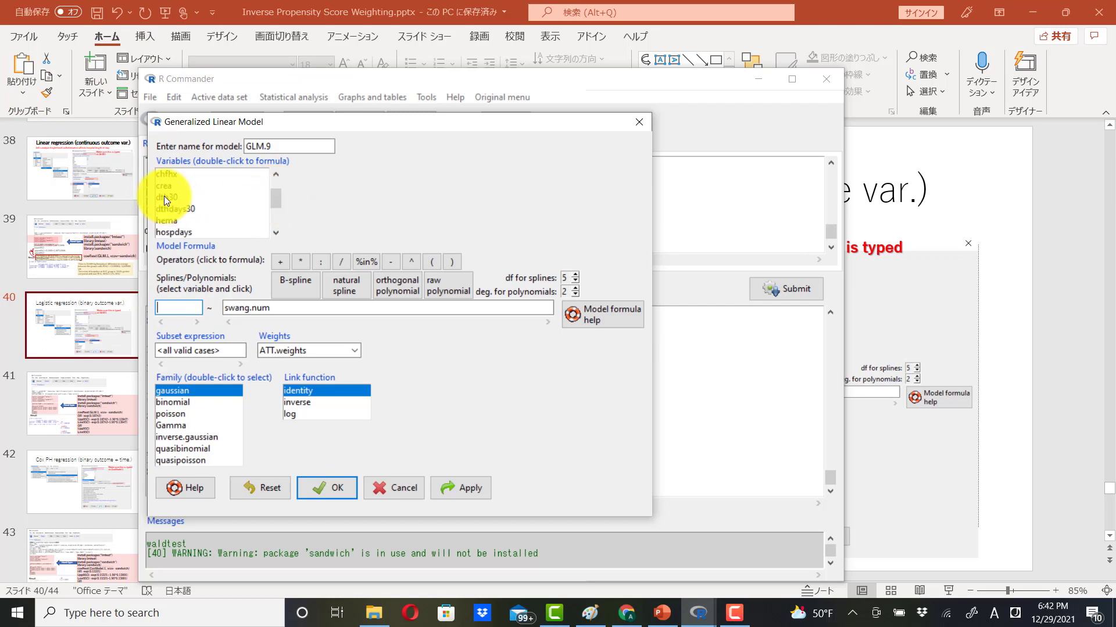
{"action": "double_click", "coordinate": [164, 196]}
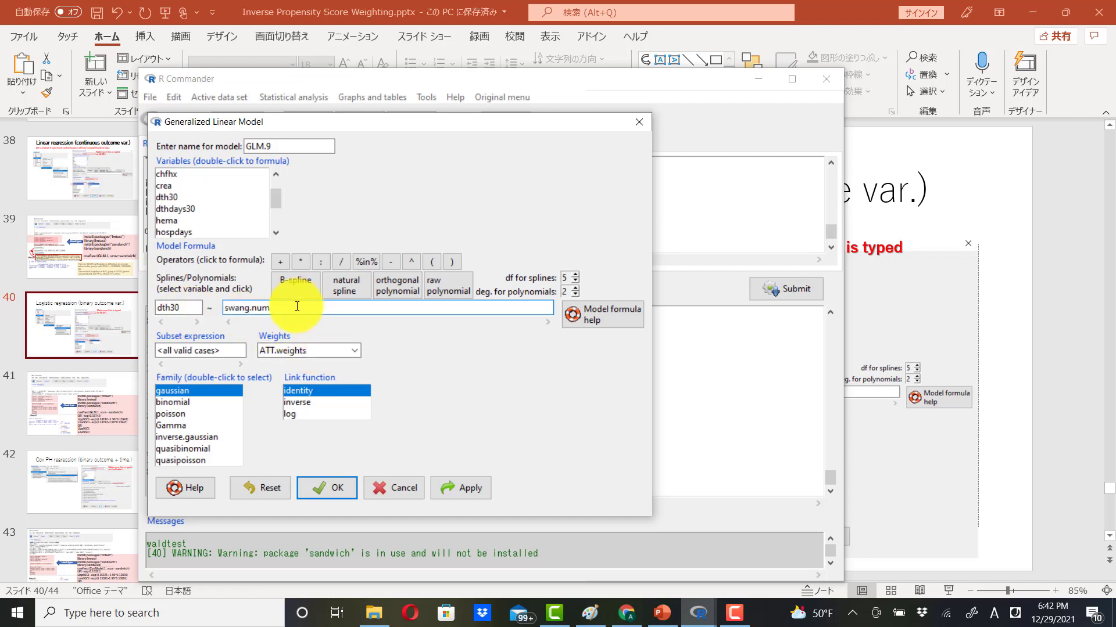
{"action": "left_click_drag", "start_coordinate": [293, 308], "coordinate": [221, 309]}
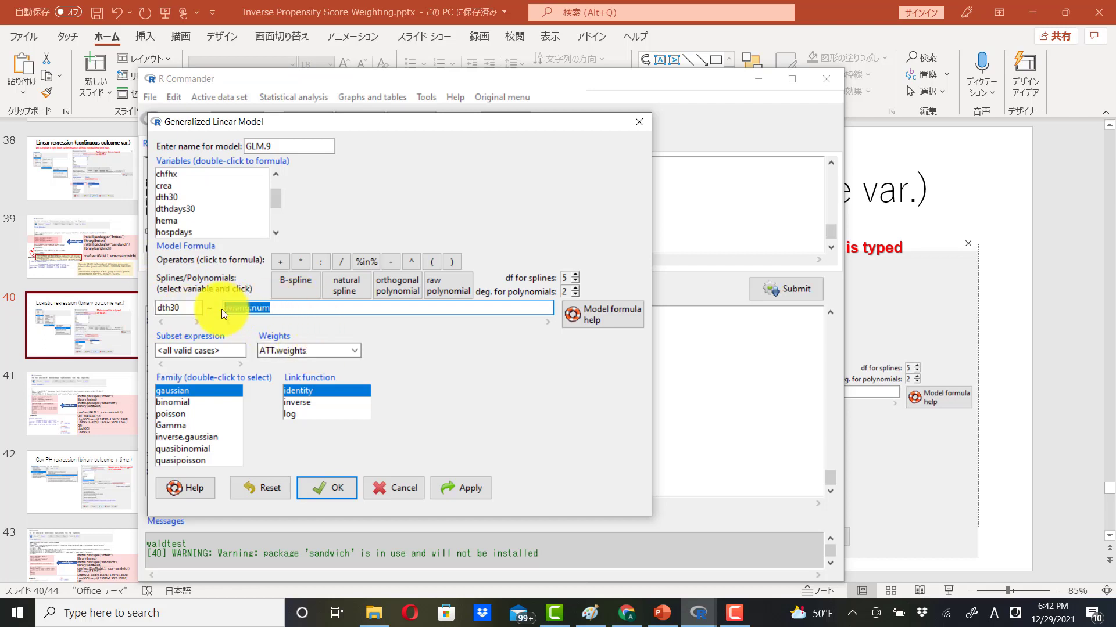
{"action": "left_click", "coordinate": [355, 350]}
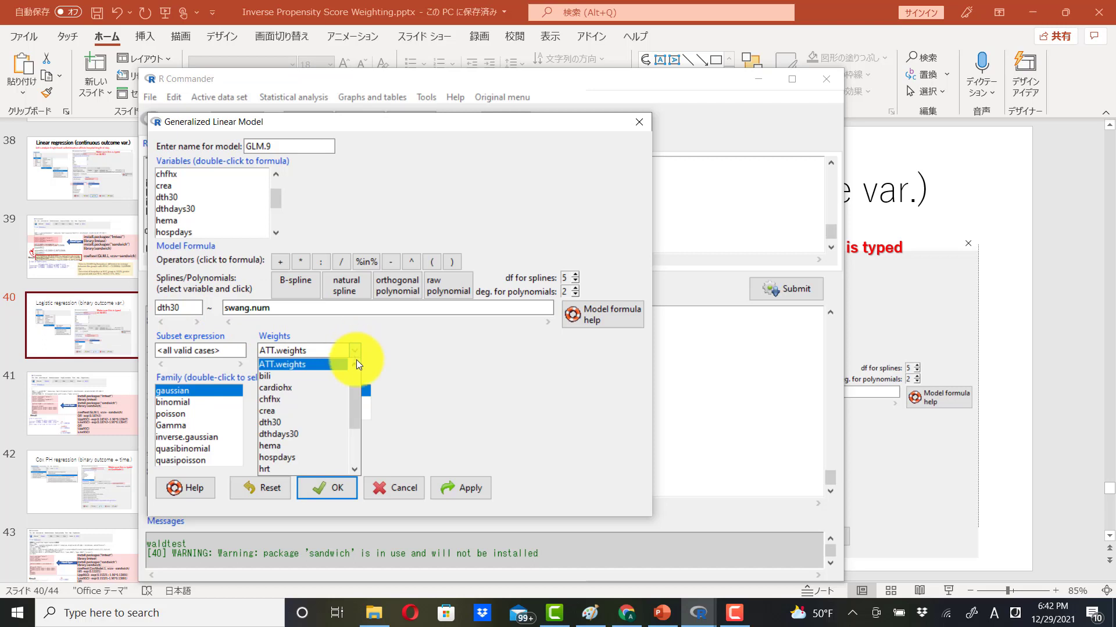
{"action": "left_click_drag", "start_coordinate": [356, 375], "coordinate": [316, 463]}
{"action": "left_click", "coordinate": [310, 466]}
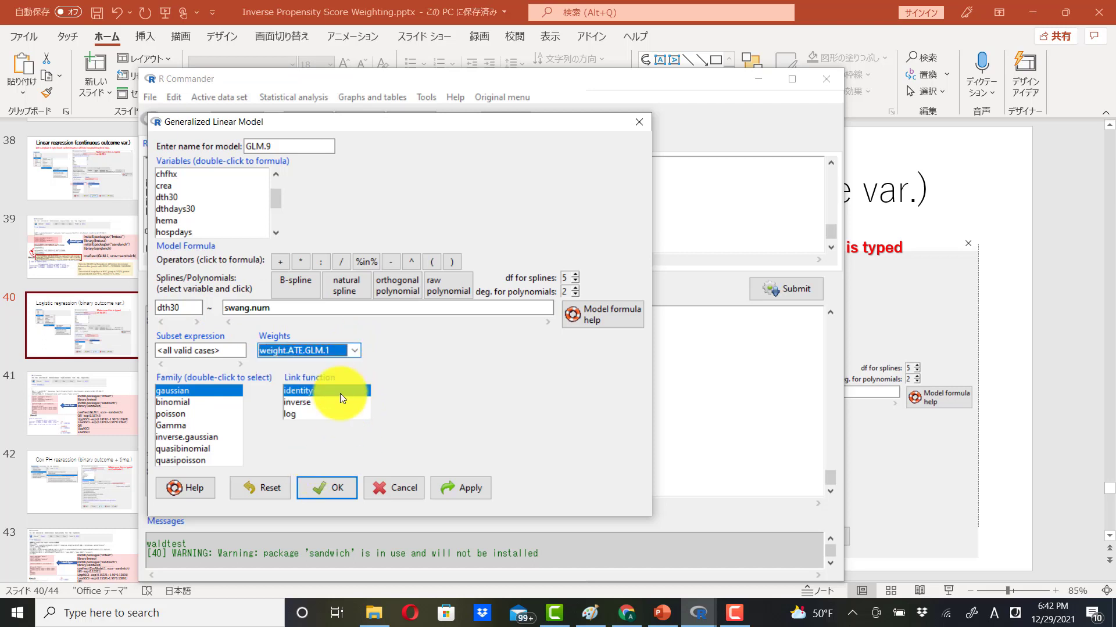
Step: Set the family to binomial with the last listed link function, shown as log, and fit the generalized linear model
{"action": "left_click", "coordinate": [173, 403]}
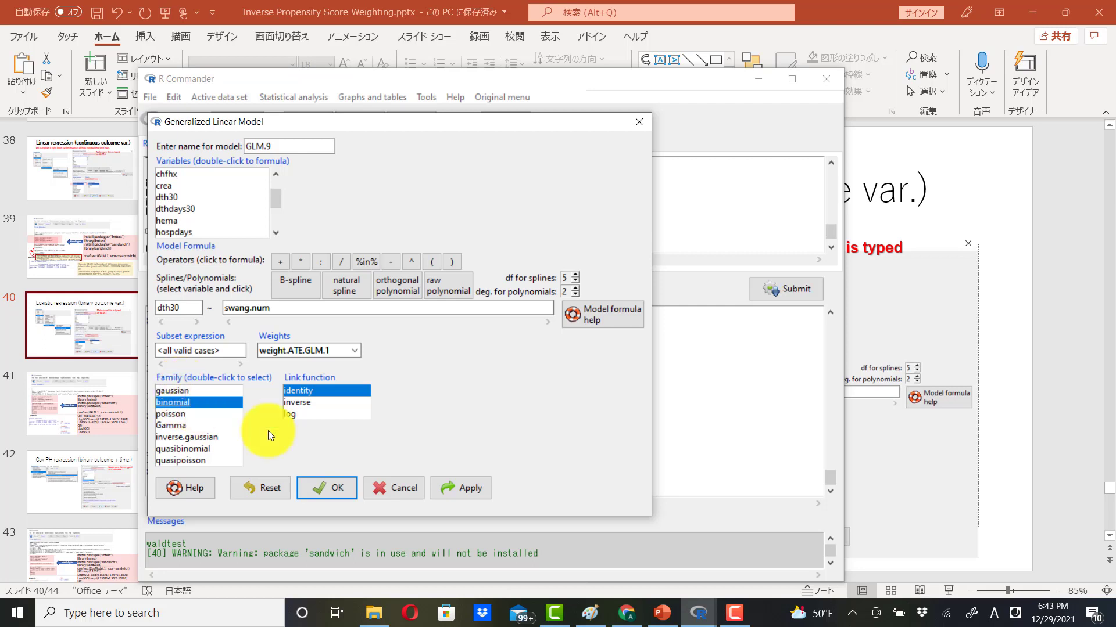
{"action": "left_click", "coordinate": [298, 414]}
{"action": "left_click", "coordinate": [299, 403]}
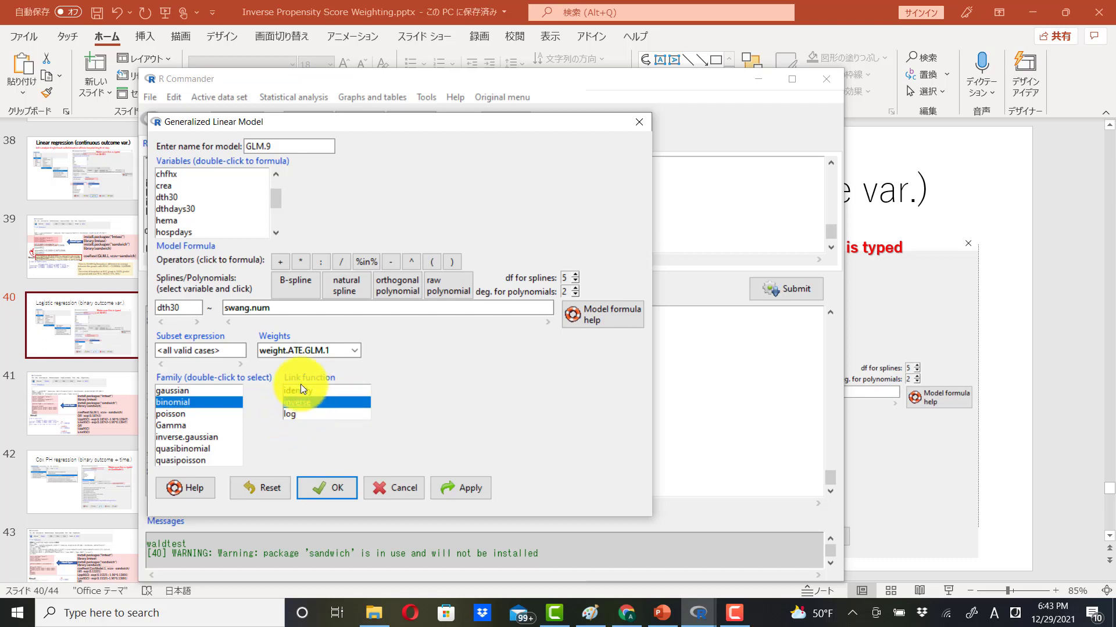
{"action": "left_click", "coordinate": [301, 384]}
{"action": "left_click", "coordinate": [300, 399]}
{"action": "left_click", "coordinate": [298, 414]}
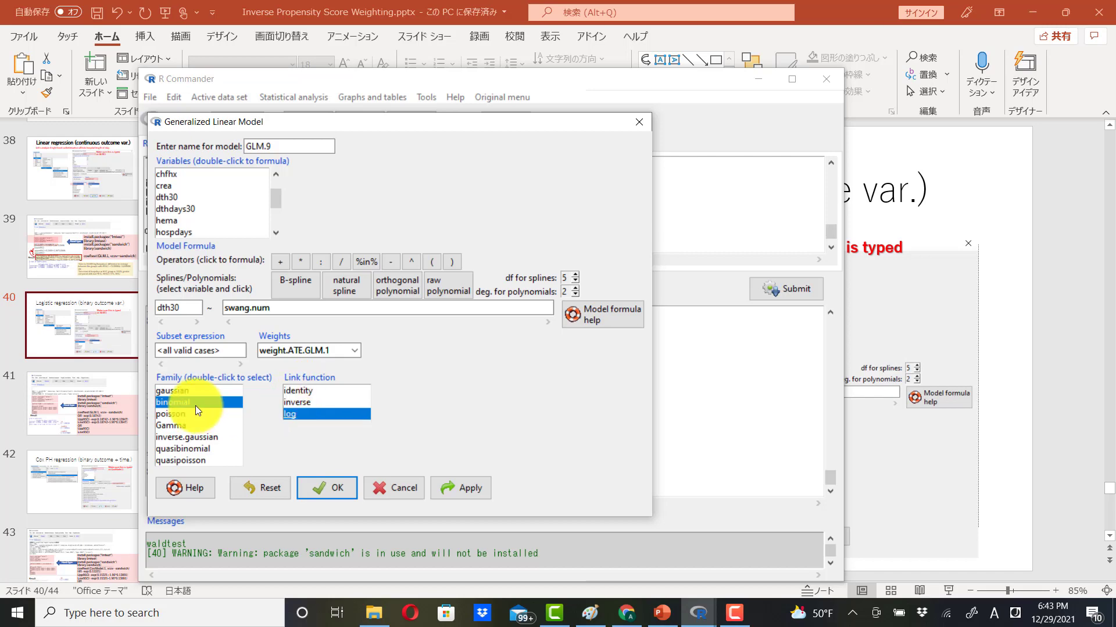
{"action": "left_click", "coordinate": [326, 487]}
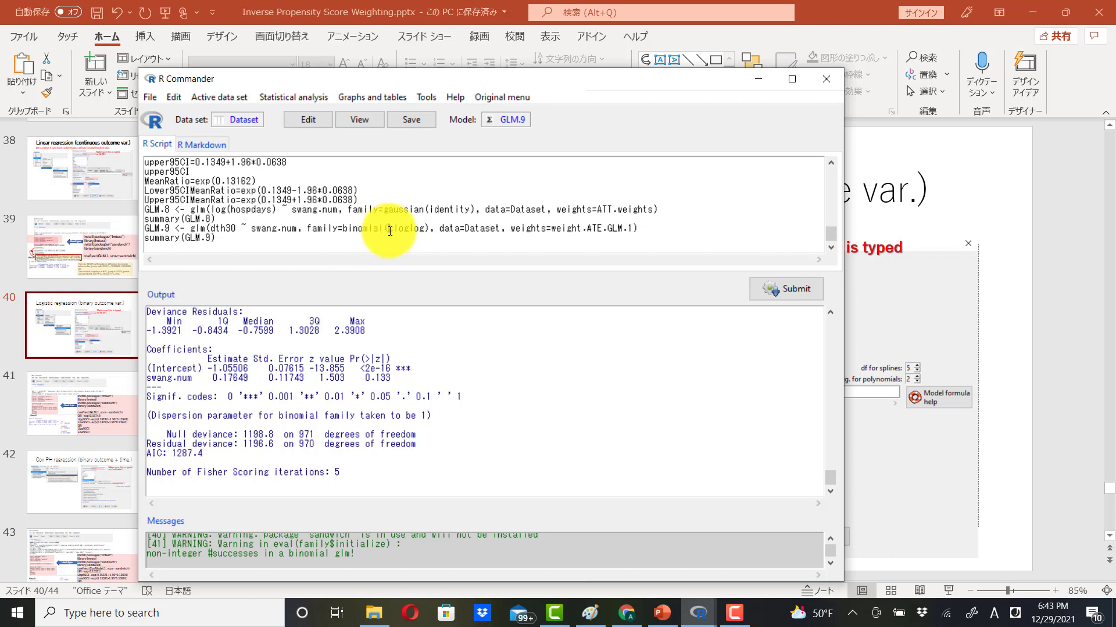
Step: Replace cloglog with logit in the script's GLM.9 line and rerun it together with summary(GLM.9)
{"action": "left_click_drag", "start_coordinate": [388, 228], "coordinate": [427, 228]}
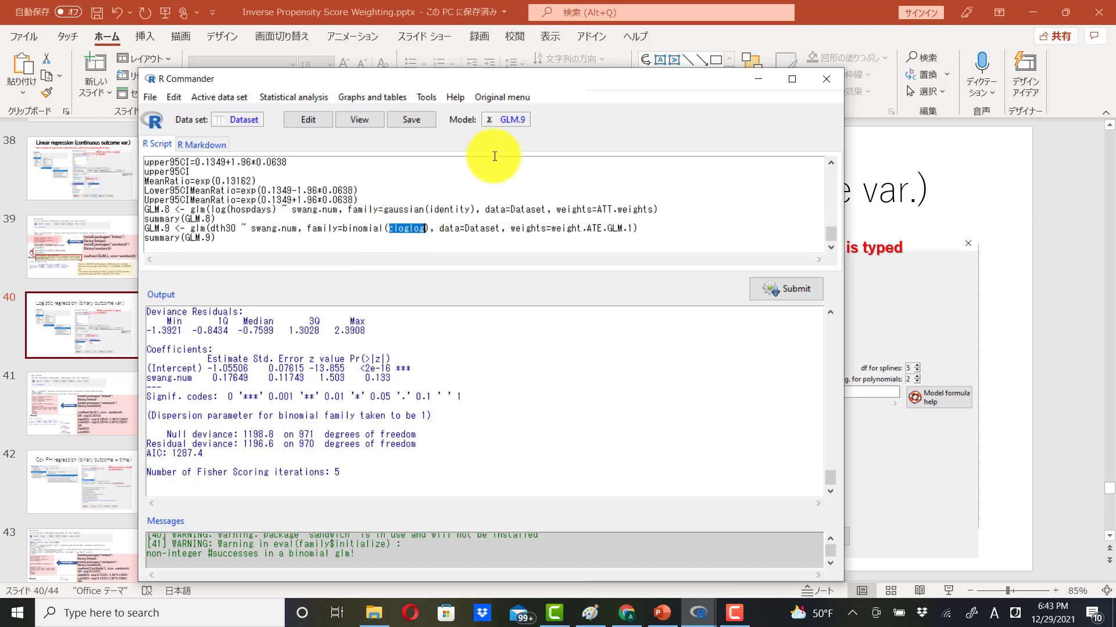
{"action": "type", "text": "logit"}
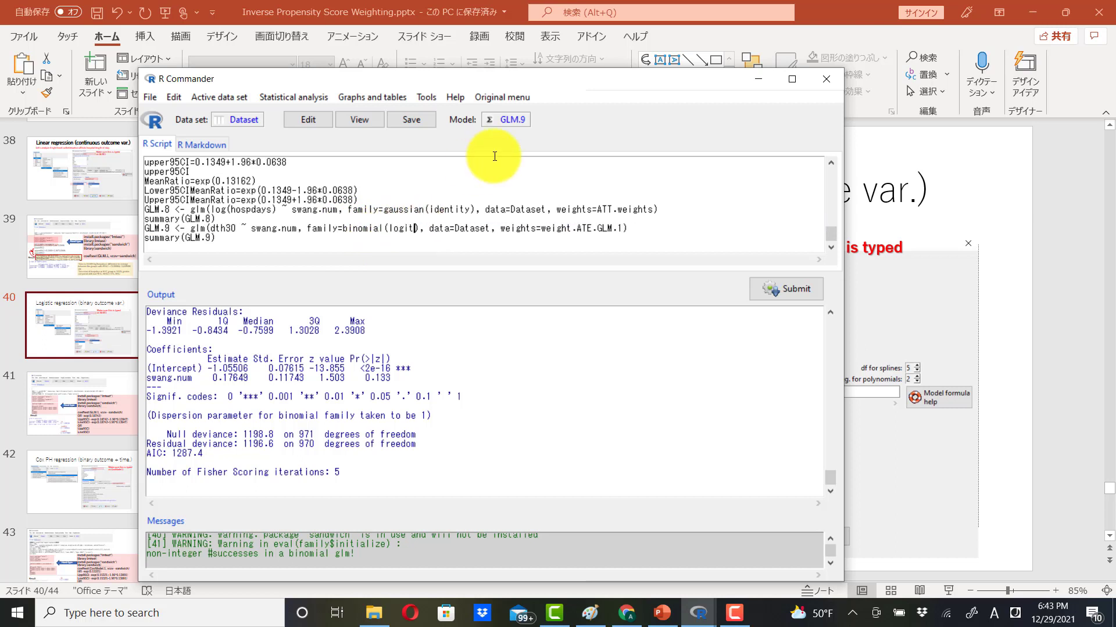
{"action": "left_click_drag", "start_coordinate": [244, 237], "coordinate": [124, 229]}
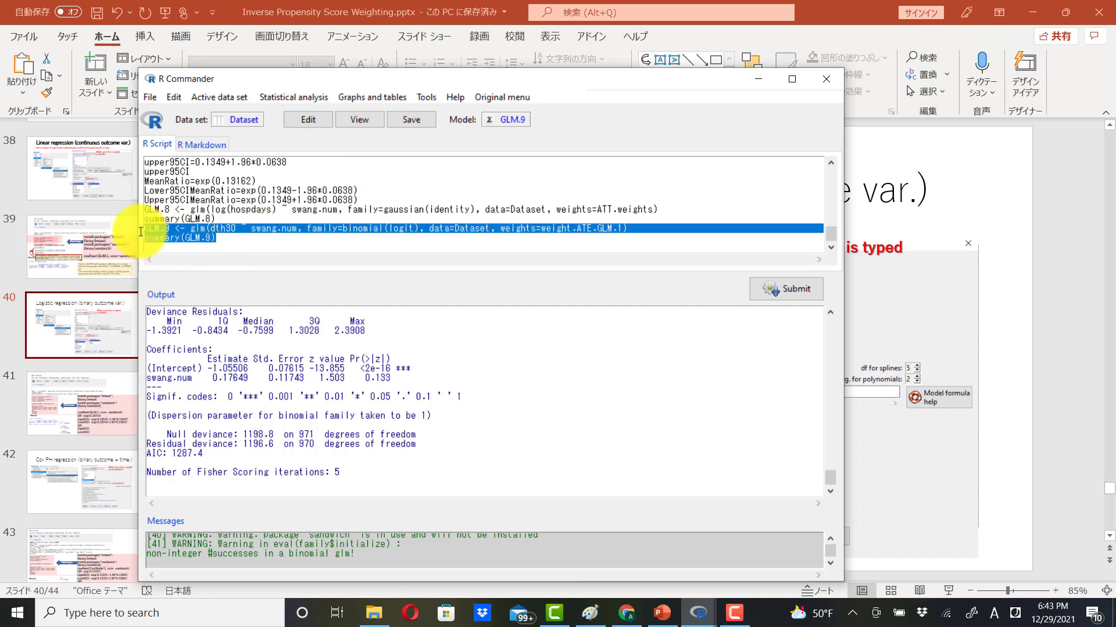
{"action": "left_click", "coordinate": [808, 291]}
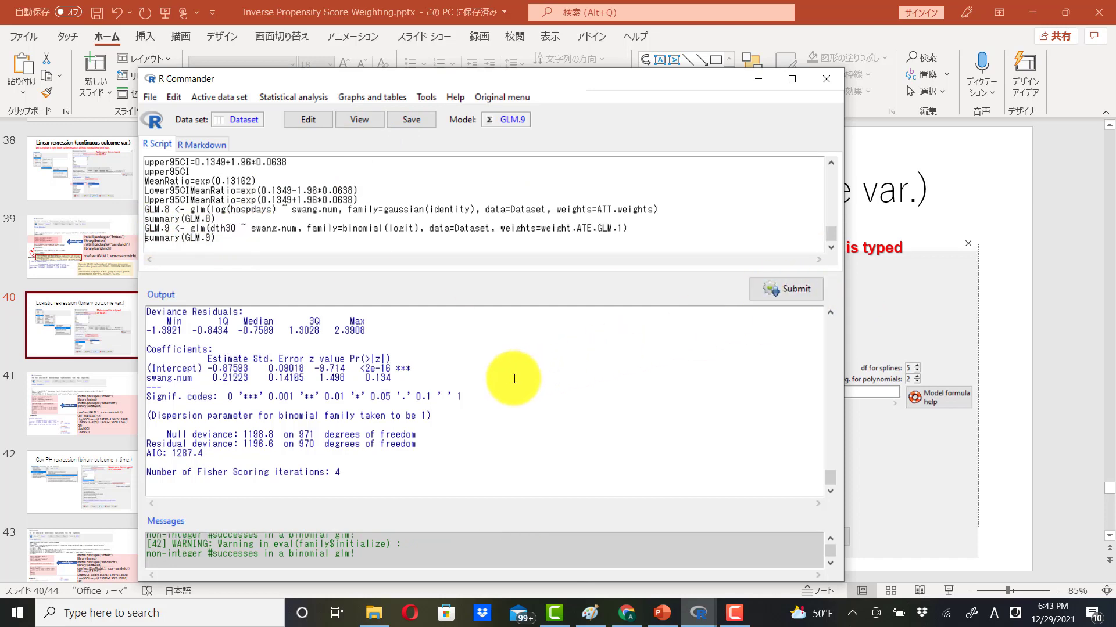
Step: Examine the GLM.9 summary for the model family and link in the call and the p-value of swang.num
{"action": "scroll", "coordinate": [514, 379], "scroll_direction": "up", "scroll_amount": 2}
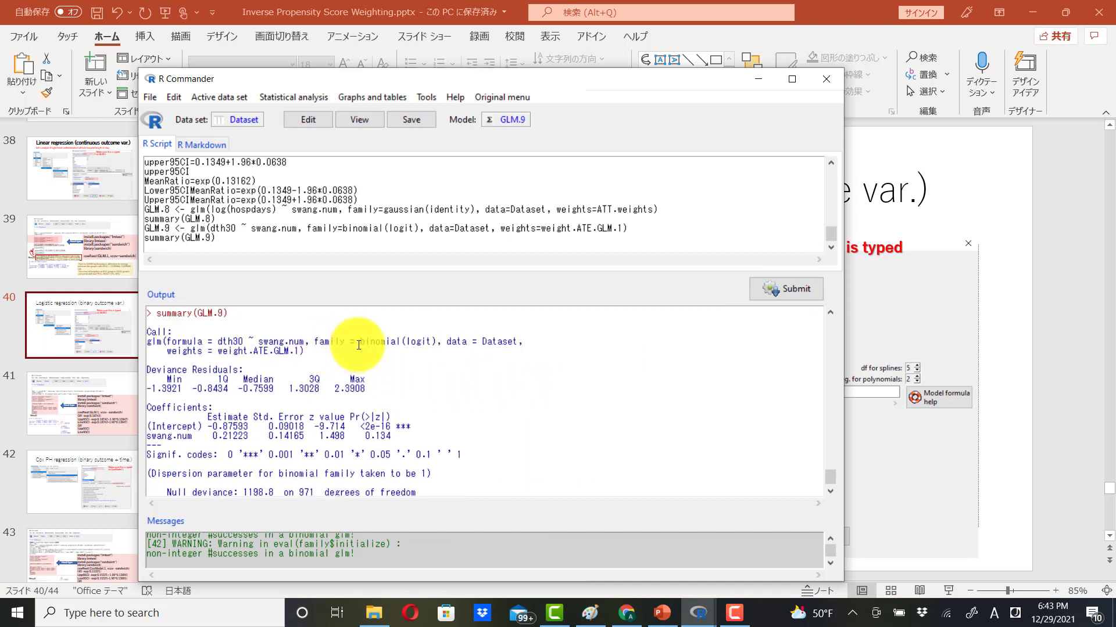
{"action": "left_click_drag", "start_coordinate": [358, 345], "coordinate": [437, 344]}
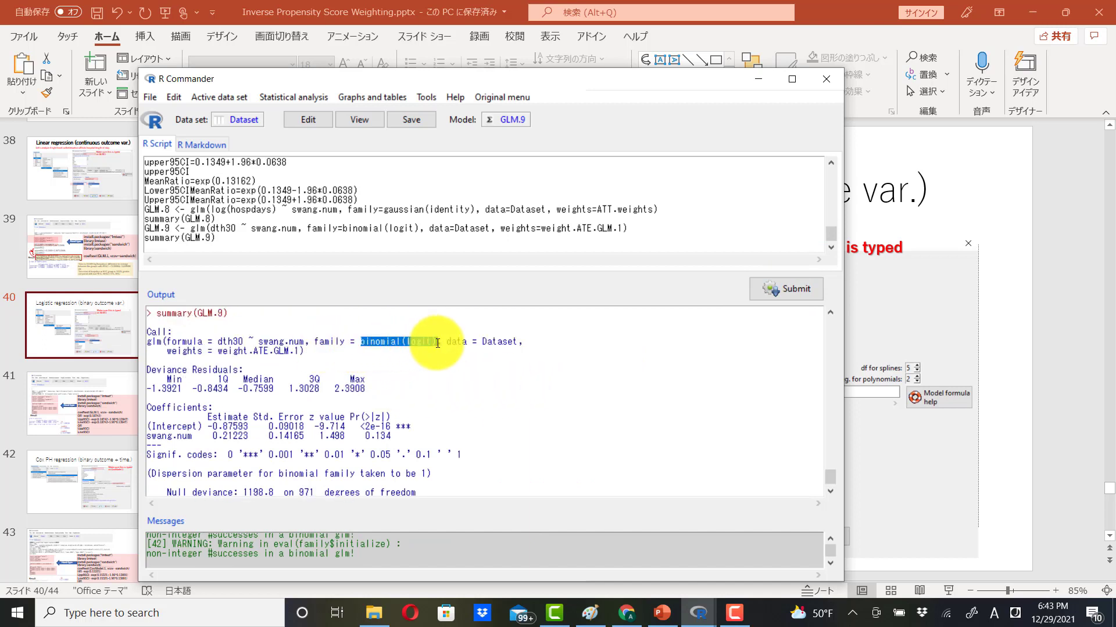
{"action": "left_click", "coordinate": [426, 357]}
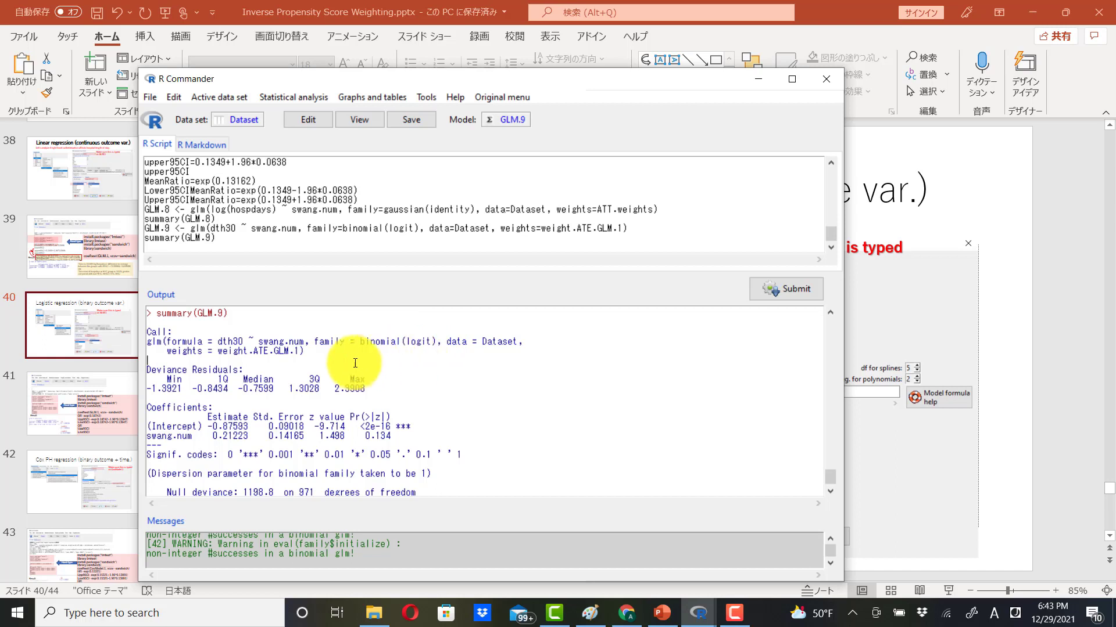
{"action": "scroll", "coordinate": [401, 372], "scroll_direction": "down", "scroll_amount": 2}
{"action": "left_click_drag", "start_coordinate": [397, 378], "coordinate": [364, 379]}
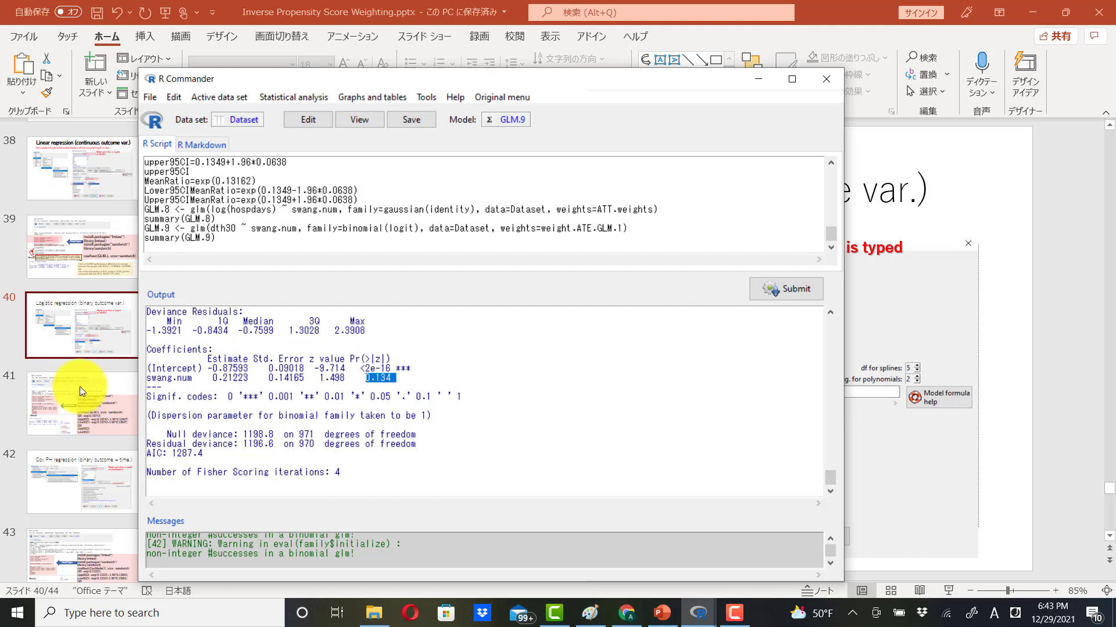
Step: Switch to PowerPoint slide 41, remove the blank line above coeftest, and copy the code from install.packages("lmtest") through coeftest(GLM.1, vcov=sandwich)
{"action": "left_click", "coordinate": [78, 409]}
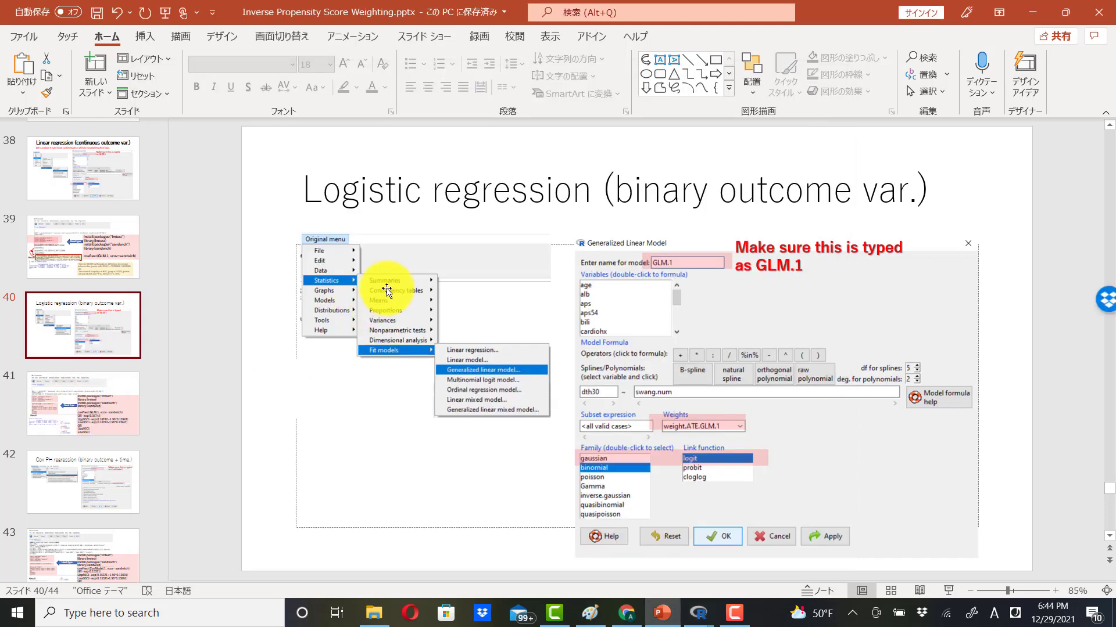
{"action": "left_click", "coordinate": [45, 390]}
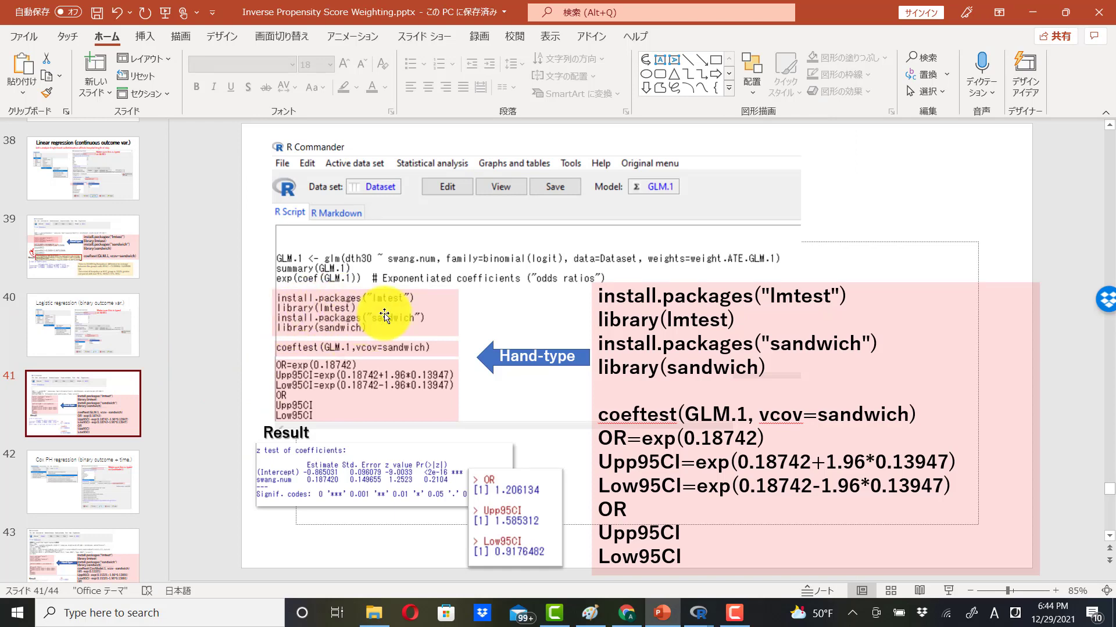
{"action": "left_click_drag", "start_coordinate": [921, 406], "coordinate": [599, 291]}
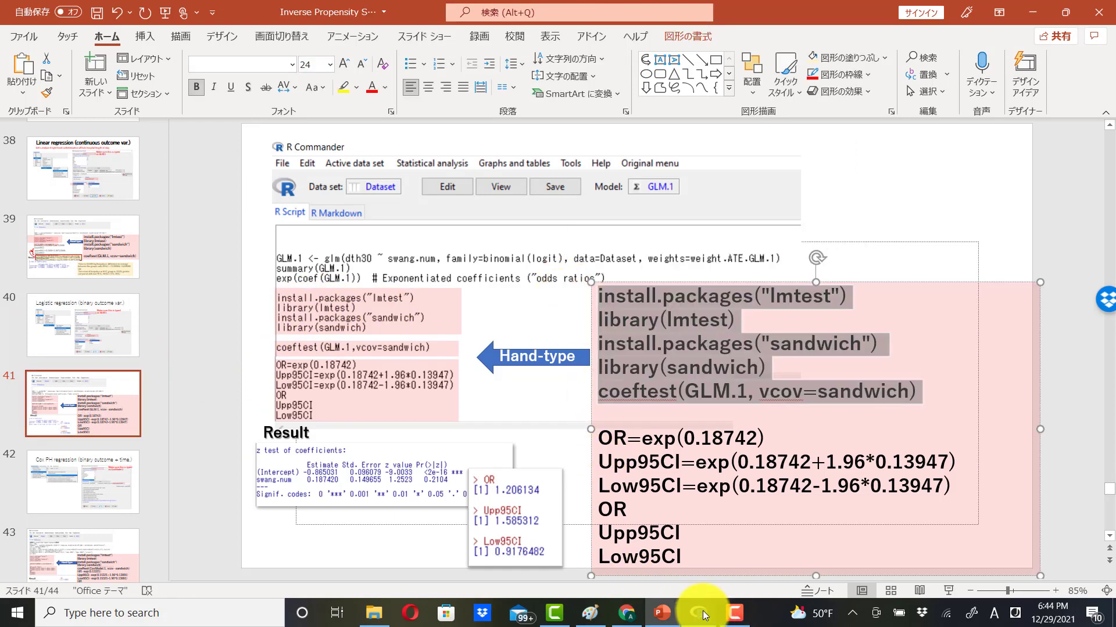
Step: Switch to R Commander and insert the lmtest and sandwich package lines and coeftest(GLM.1, vcov=sandwich) below summary(GLM.9), separated by a blank line
{"action": "left_click", "coordinate": [700, 613]}
{"action": "left_click", "coordinate": [500, 544]}
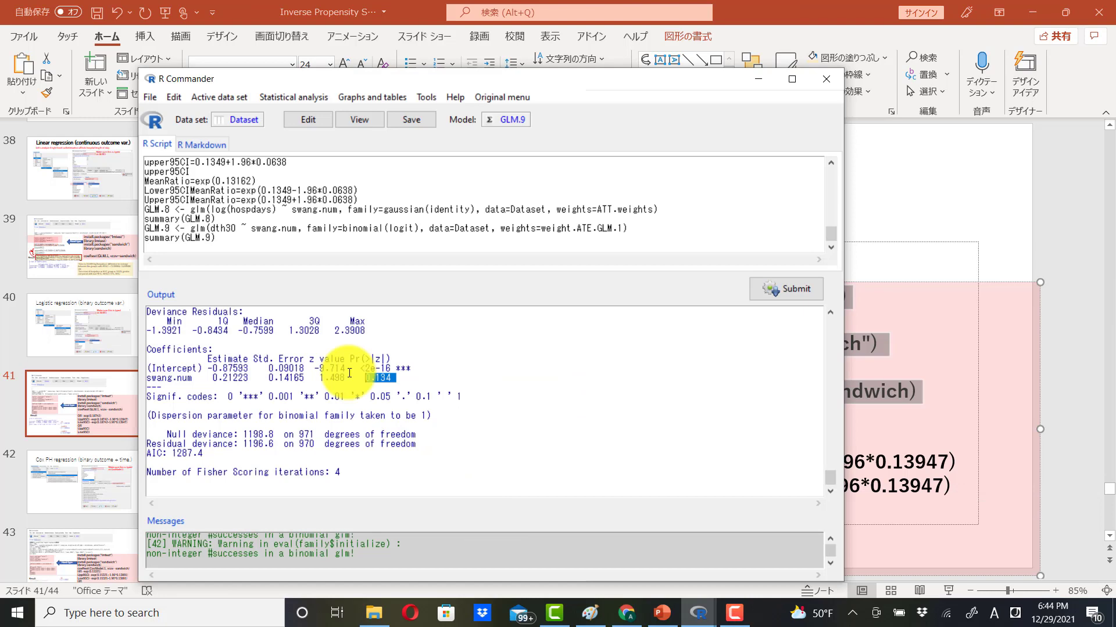
{"action": "left_click", "coordinate": [224, 239]}
{"action": "key", "text": "Return"}
{"action": "key", "text": "Return"}
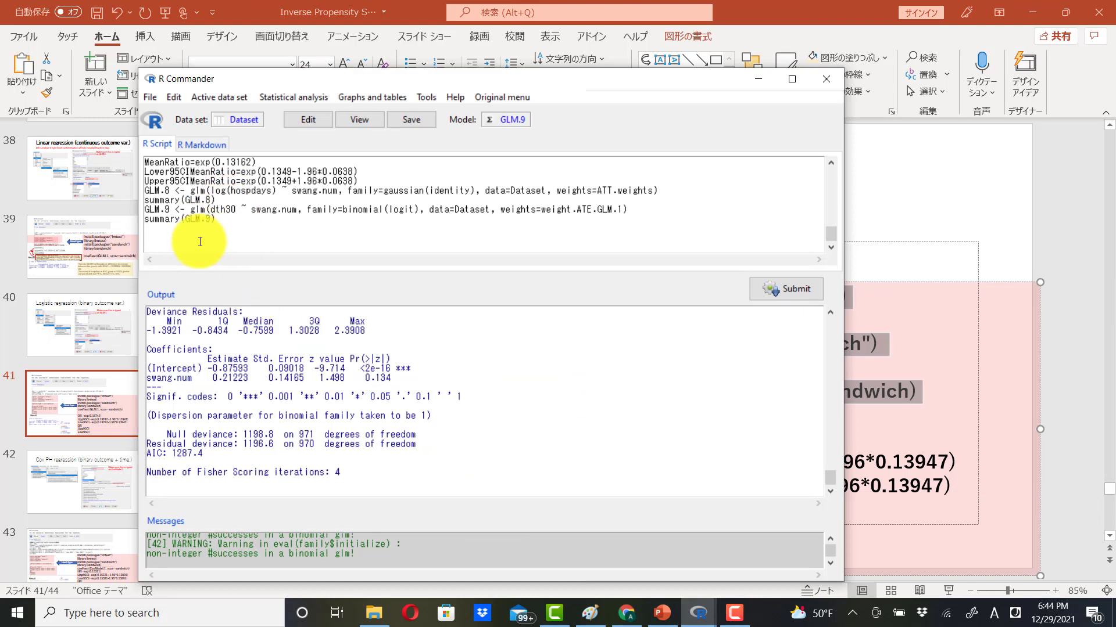
{"action": "type", "text": "install.packages(\"lmtest\") library(lmtest)"}
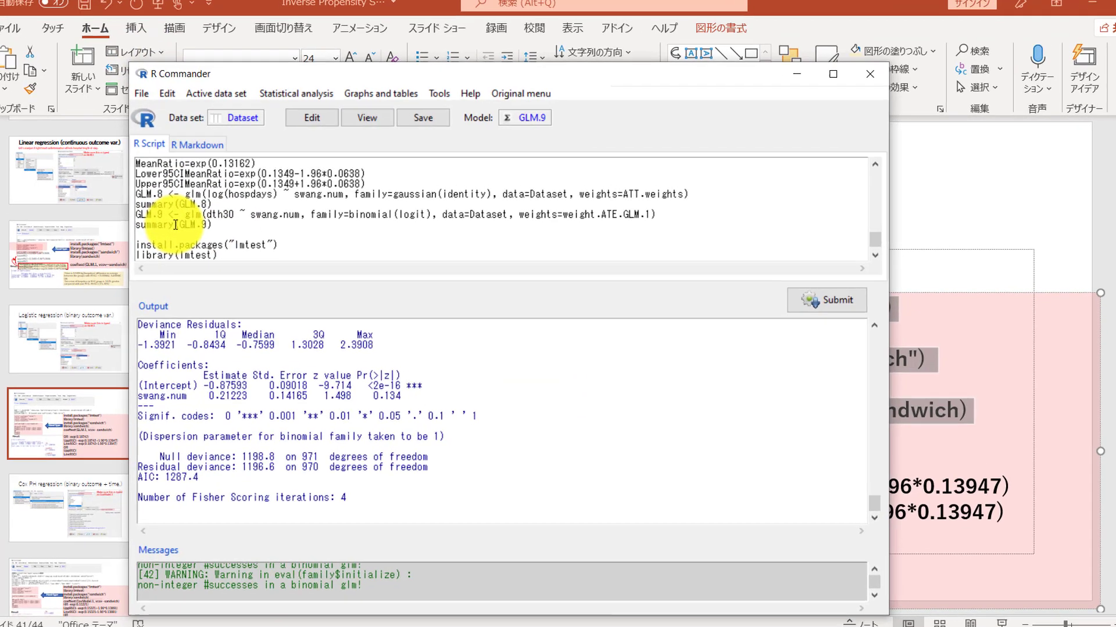
{"action": "left_click_drag", "start_coordinate": [179, 218], "coordinate": [217, 219]}
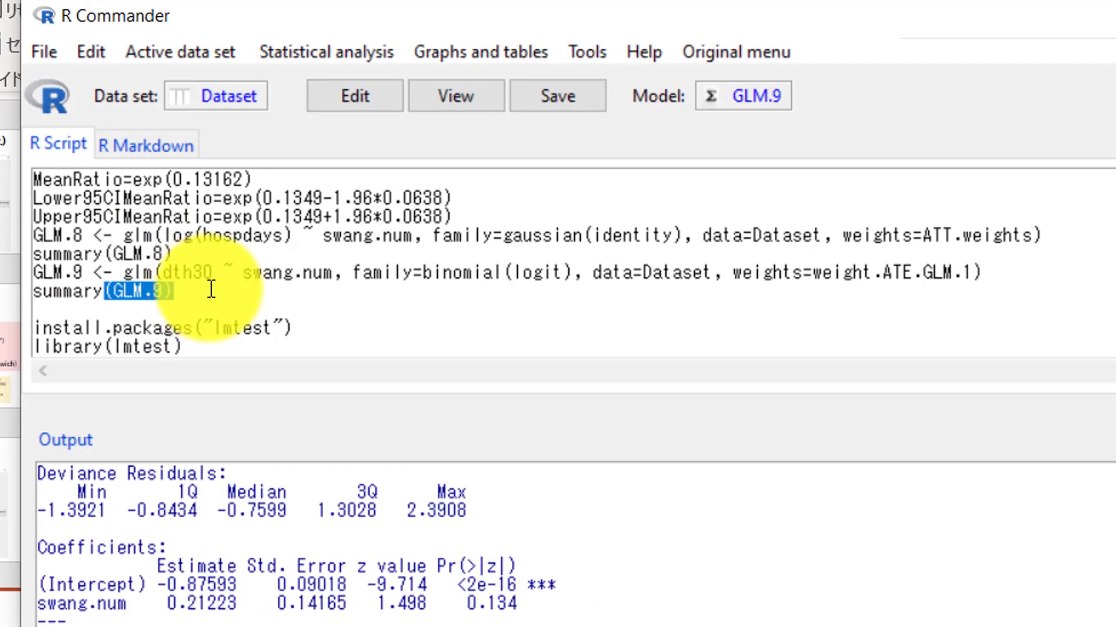
{"action": "type", "text": "install.packages(\"sandwich\") library(sandwich) coeftest(GLM.1, vcov=sandwich)"}
Step: Change GLM.1 to GLM.9 in the coeftest line and run the block from the lmtest installation through coeftest
{"action": "scroll", "coordinate": [211, 302], "scroll_direction": "down", "scroll_amount": 1}
{"action": "left_click", "coordinate": [173, 309]}
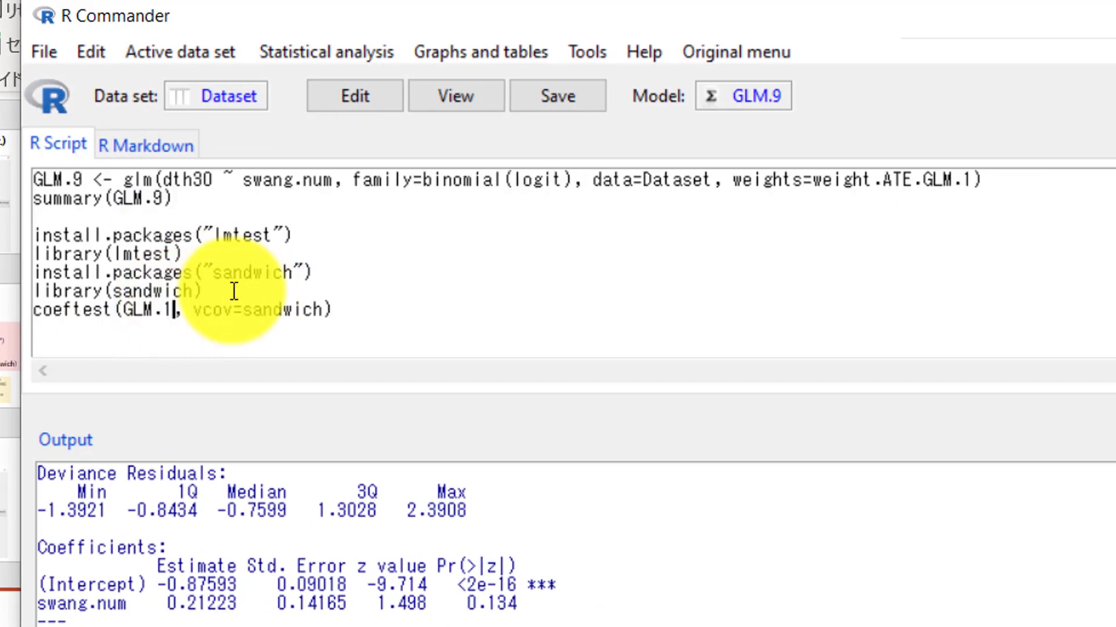
{"action": "key", "text": "BackSpace"}
{"action": "type", "text": "9"}
{"action": "left_click_drag", "start_coordinate": [361, 322], "coordinate": [27, 225]}
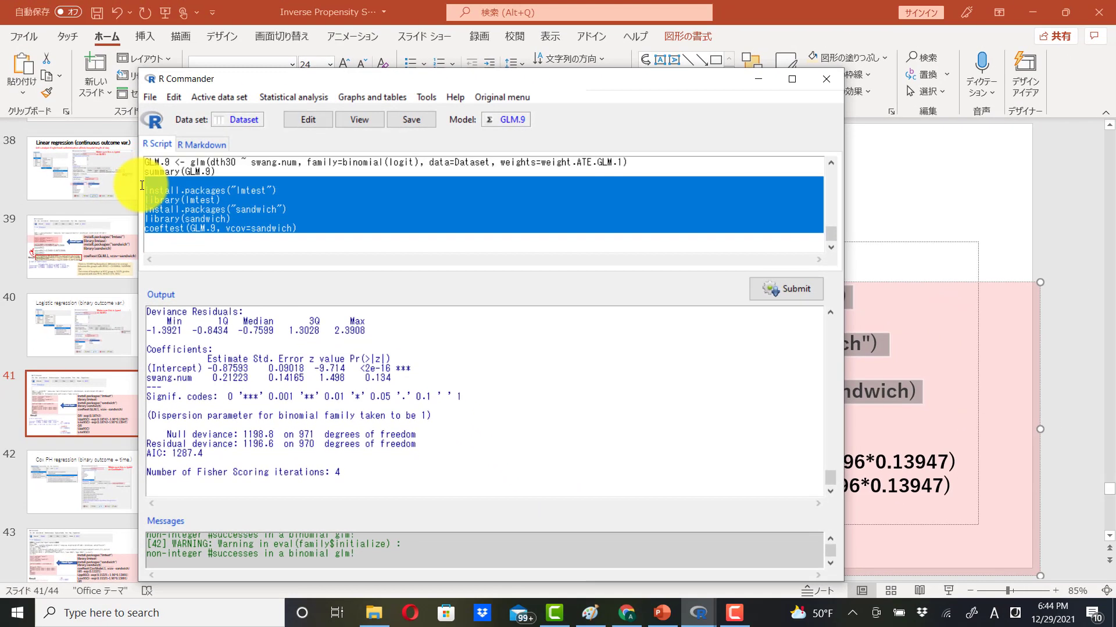
{"action": "left_click", "coordinate": [776, 291]}
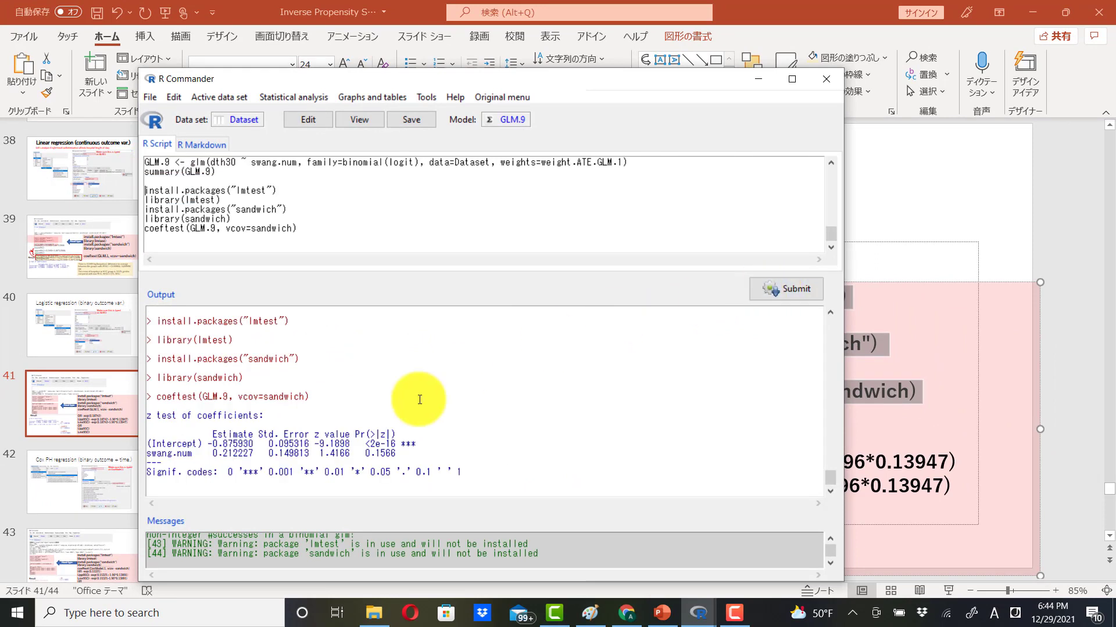
Step: Add and run OR=exp(0.212227) and the limits exp(0.212227-1.96*0.149813) and exp(0.212227+1.96*0.149813), and run only the name OR to print it
{"action": "left_click_drag", "start_coordinate": [416, 465], "coordinate": [110, 426]}
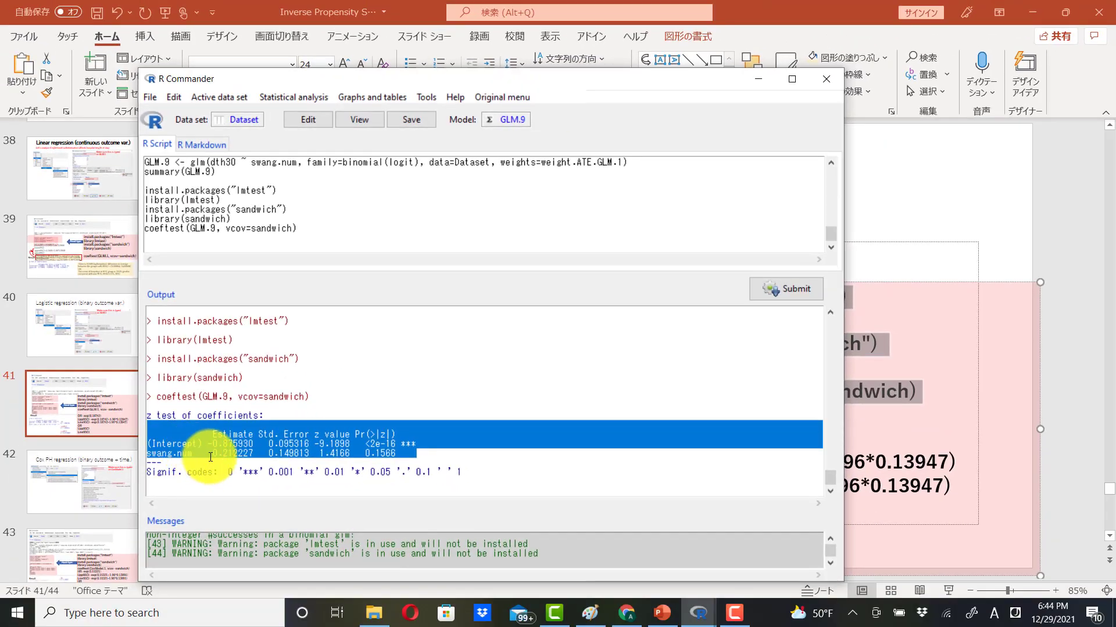
{"action": "left_click", "coordinate": [211, 457]}
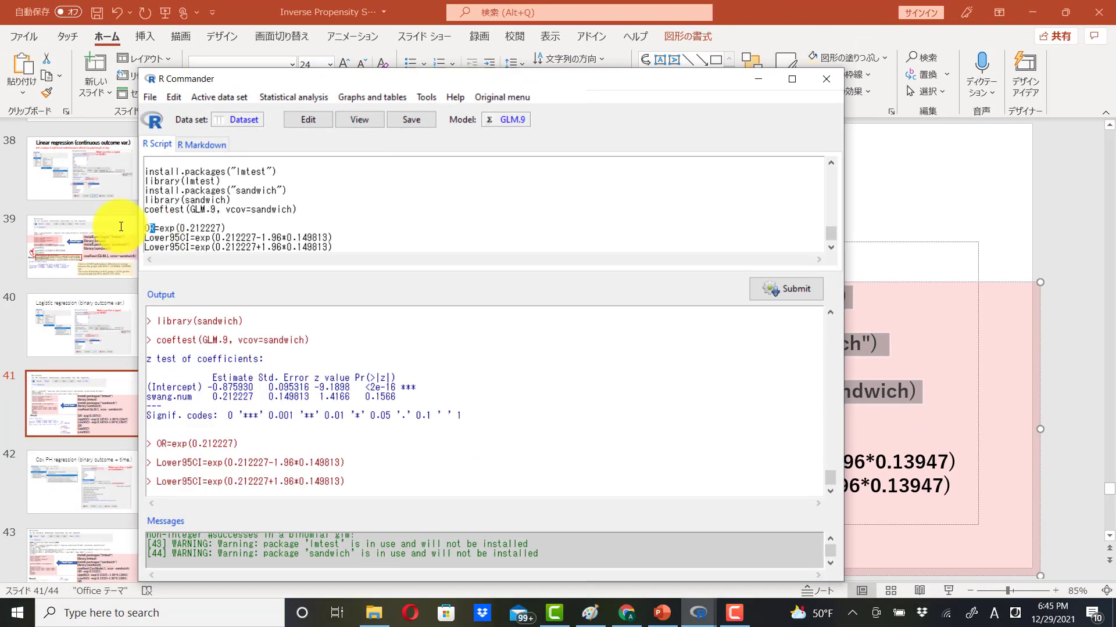
{"action": "double_click", "coordinate": [150, 229]}
{"action": "left_click", "coordinate": [777, 290]}
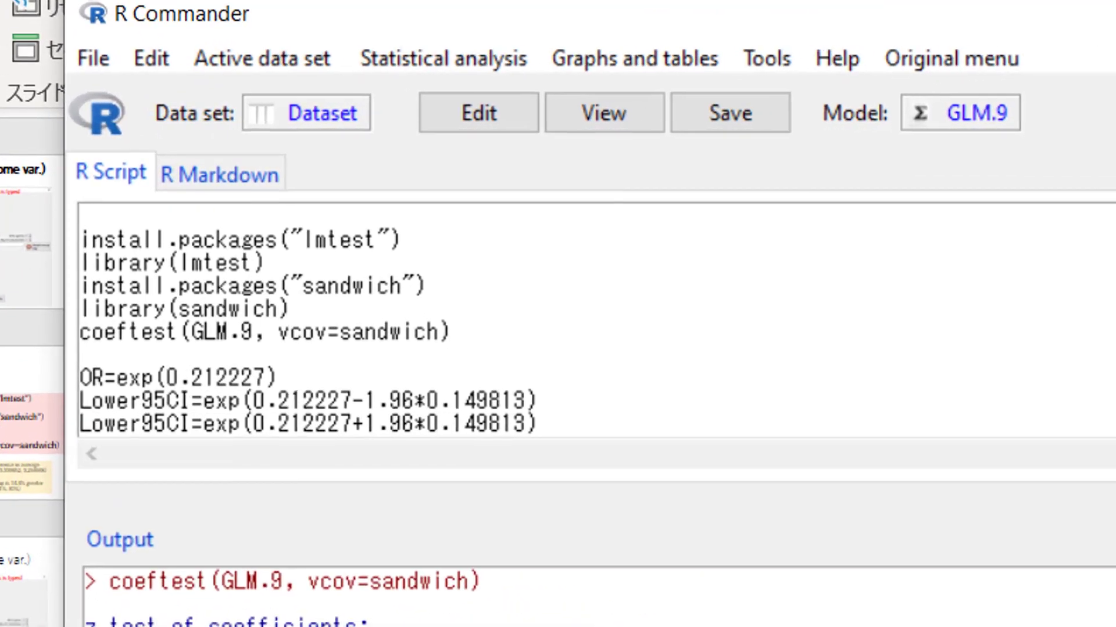